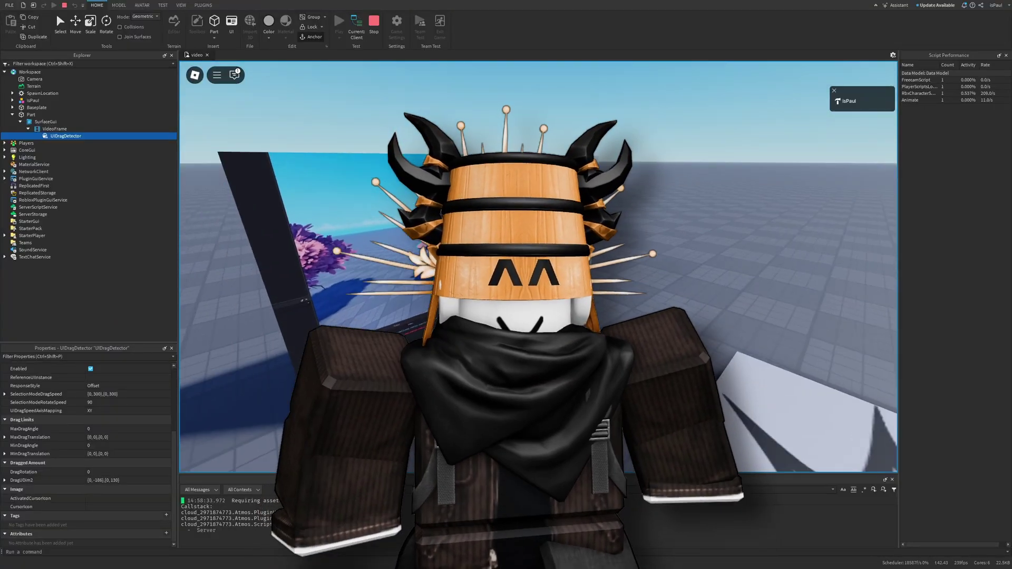
# Move the video across the part's surface in the running playtest and look up the "ui" objects insertable under VideoFrame.
pyautogui.moveTo(422, 275); pyautogui.dragTo(490, 242)
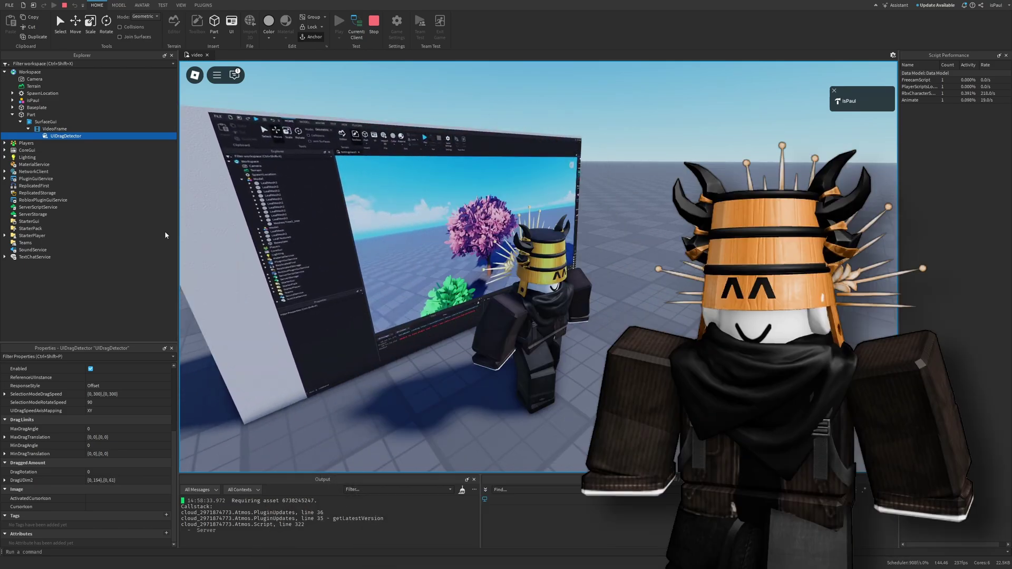
pyautogui.click(73, 129)
pyautogui.write('u')
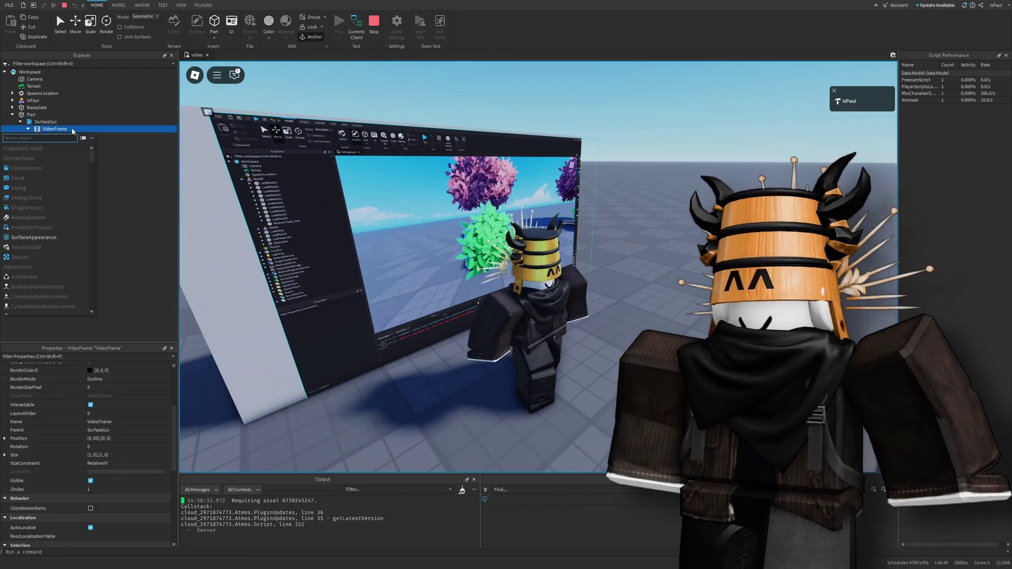
pyautogui.write('i')
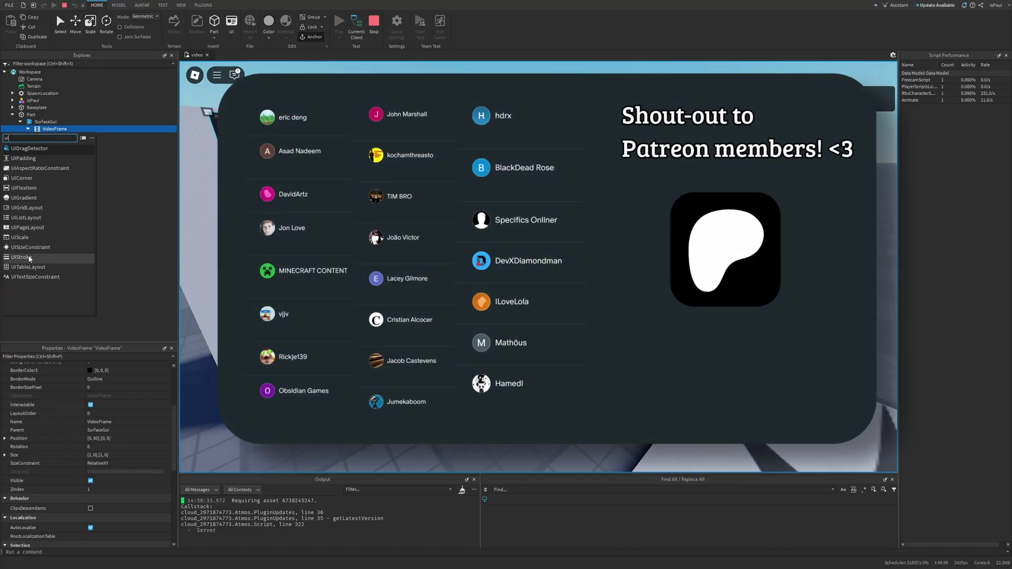
pyautogui.click(28, 259)
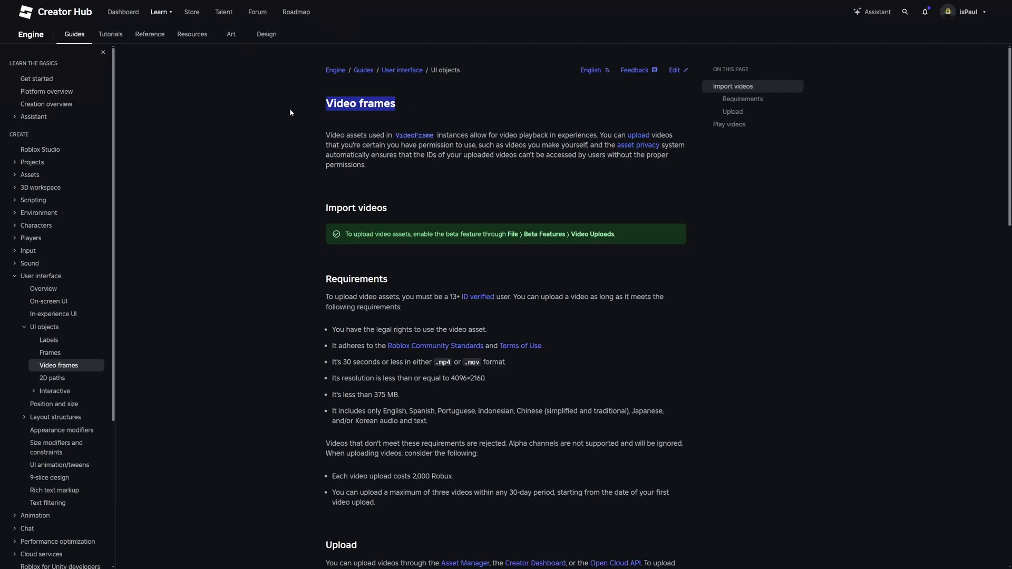
# In the Creator Hub guide on video frames, enlarge the page and read which users may upload video assets.
pyautogui.hotkey('ctrl', '+')
pyautogui.hotkey('ctrl', '+')
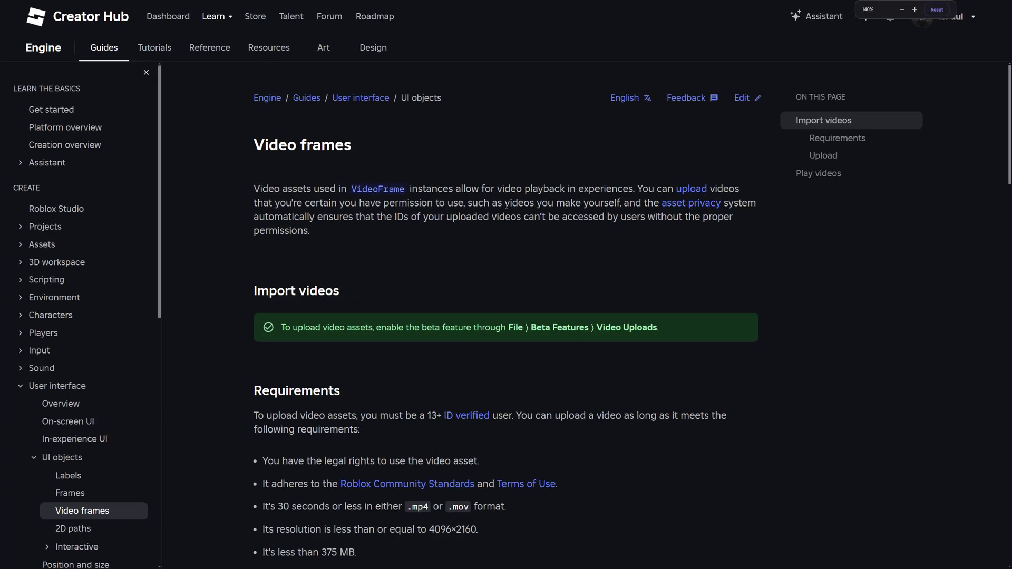
pyautogui.scroll(-3, 505, 206)
pyautogui.moveTo(398, 431); pyautogui.dragTo(354, 245)
pyautogui.click(237, 221)
pyautogui.scroll(-1, 238, 221)
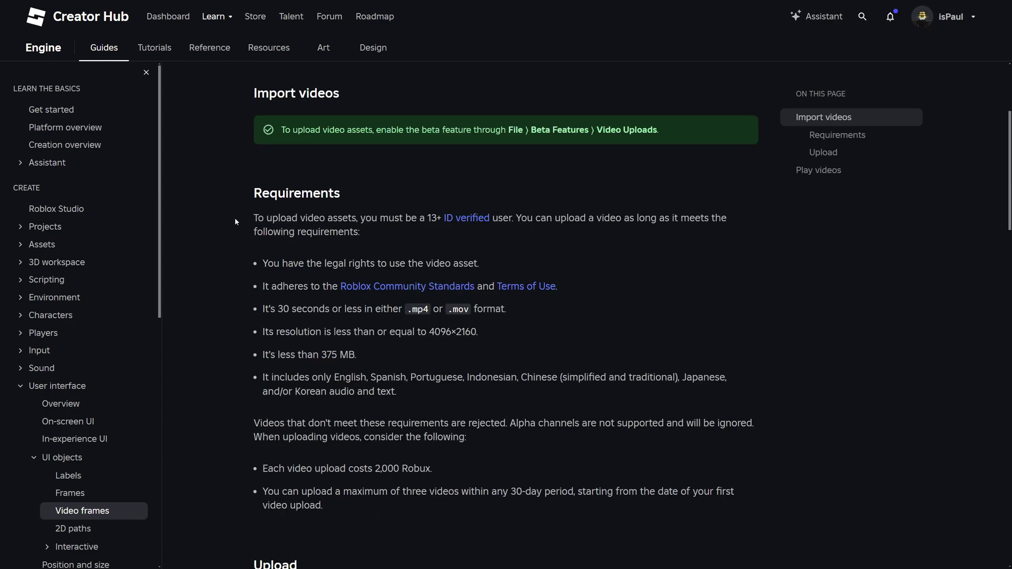
pyautogui.moveTo(238, 221); pyautogui.dragTo(416, 216)
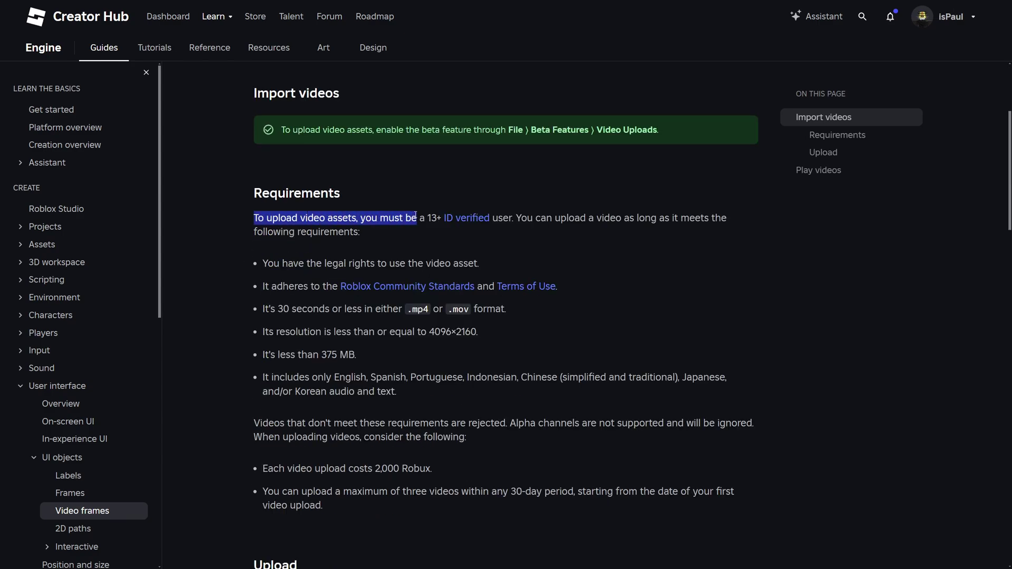
pyautogui.click(442, 231)
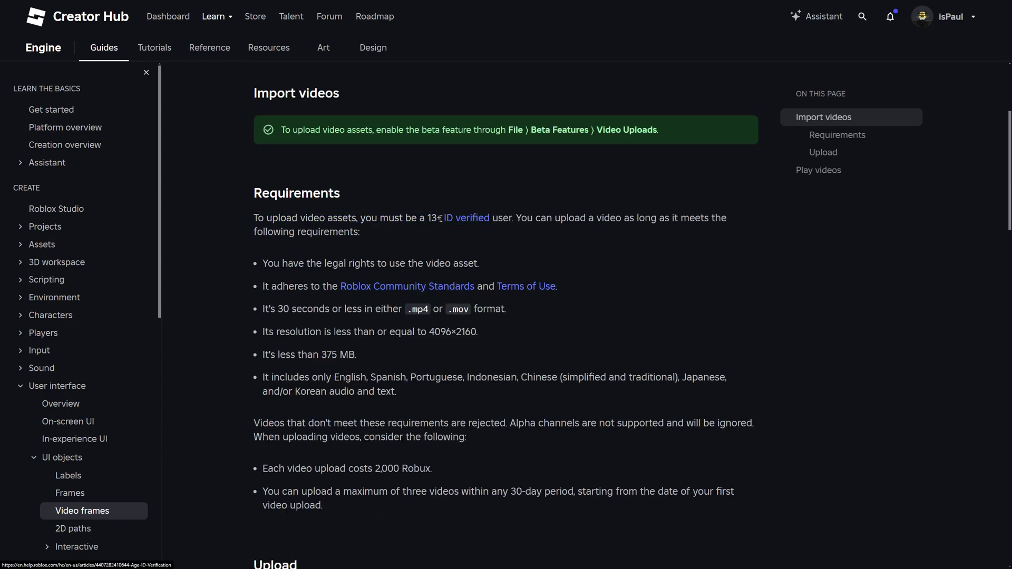
# Read the upload requirements on legal rights to the video, Roblox Community Standards and Terms of Use.
pyautogui.scroll(-1, 498, 228)
pyautogui.moveTo(515, 179); pyautogui.dragTo(375, 196)
pyautogui.moveTo(262, 224); pyautogui.dragTo(203, 209)
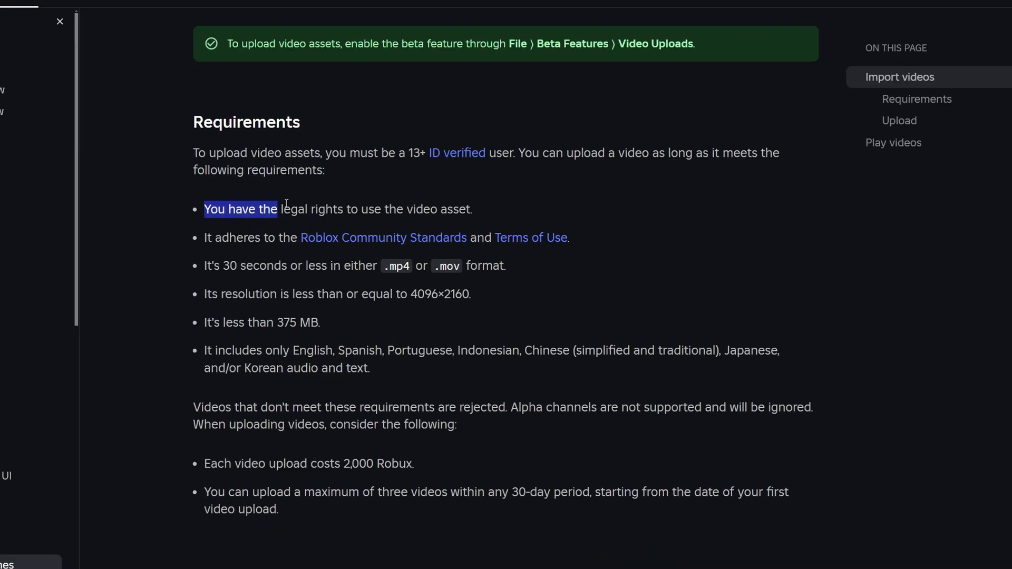
pyautogui.click(516, 216)
pyautogui.click(340, 209)
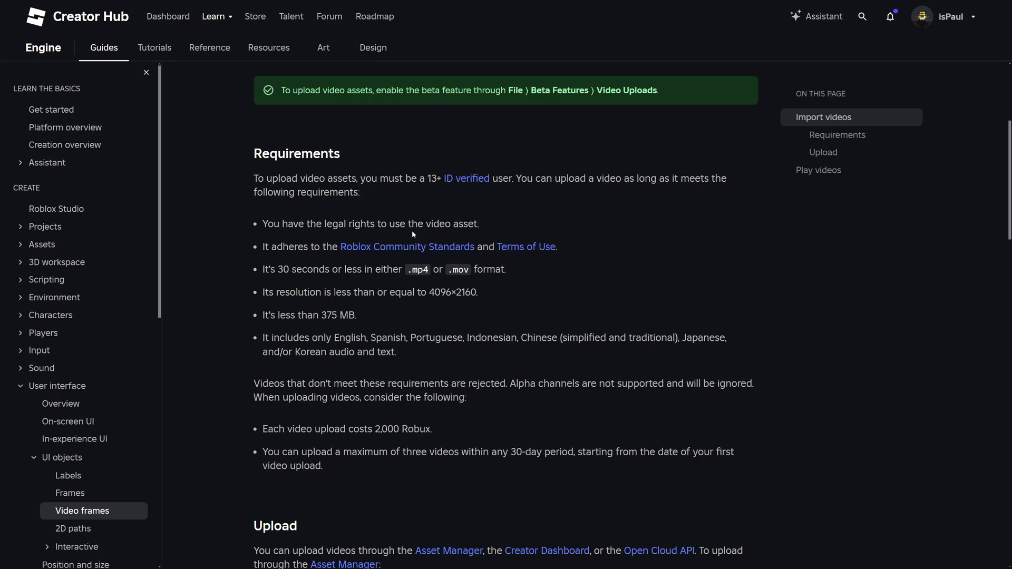
pyautogui.moveTo(327, 224); pyautogui.dragTo(400, 224)
pyautogui.click(482, 216)
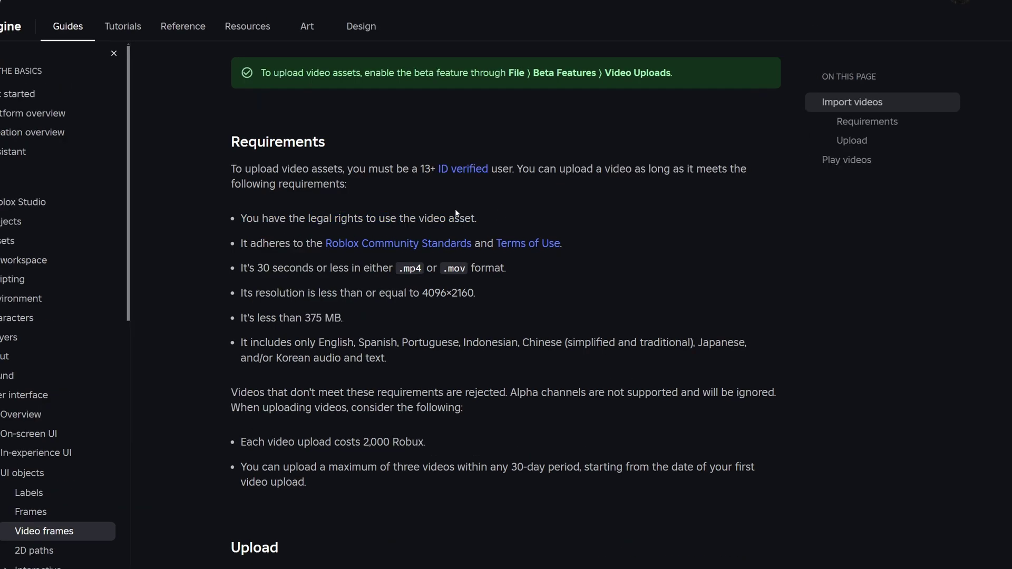
pyautogui.moveTo(241, 244); pyautogui.dragTo(555, 248)
pyautogui.click(625, 251)
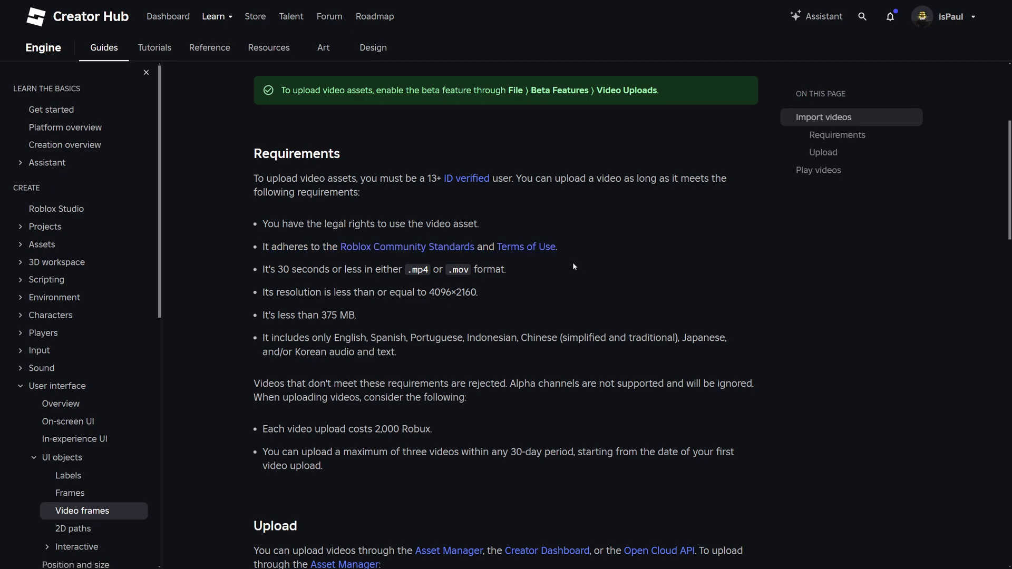
pyautogui.moveTo(263, 246); pyautogui.dragTo(476, 248)
pyautogui.click(613, 265)
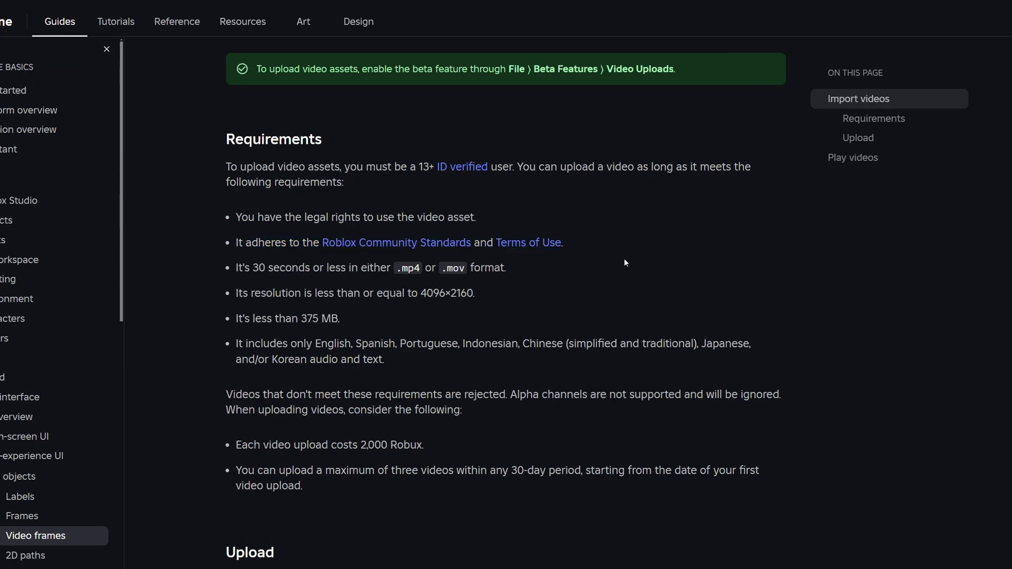
# Check the upload requirements for video length, file format, resolution and file size.
pyautogui.moveTo(243, 268); pyautogui.dragTo(267, 270)
pyautogui.moveTo(331, 271); pyautogui.dragTo(403, 300)
pyautogui.click(527, 280)
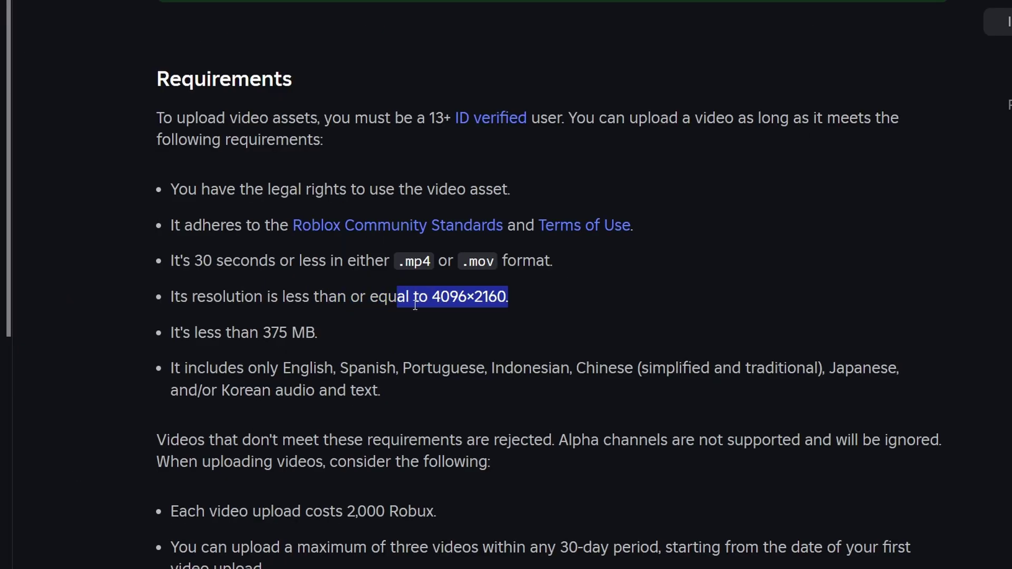
pyautogui.moveTo(169, 333); pyautogui.dragTo(330, 357)
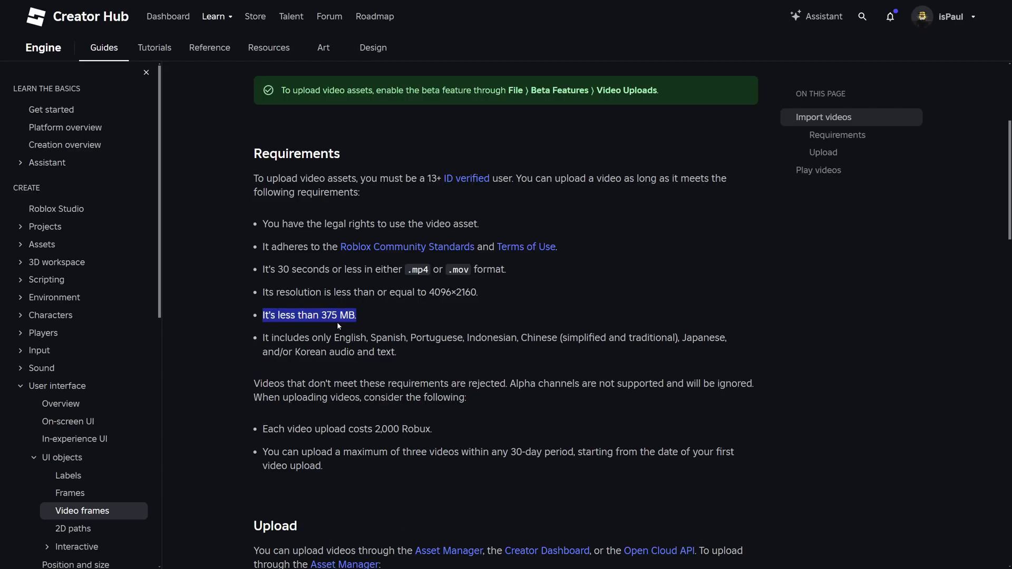
pyautogui.moveTo(320, 316); pyautogui.dragTo(363, 323)
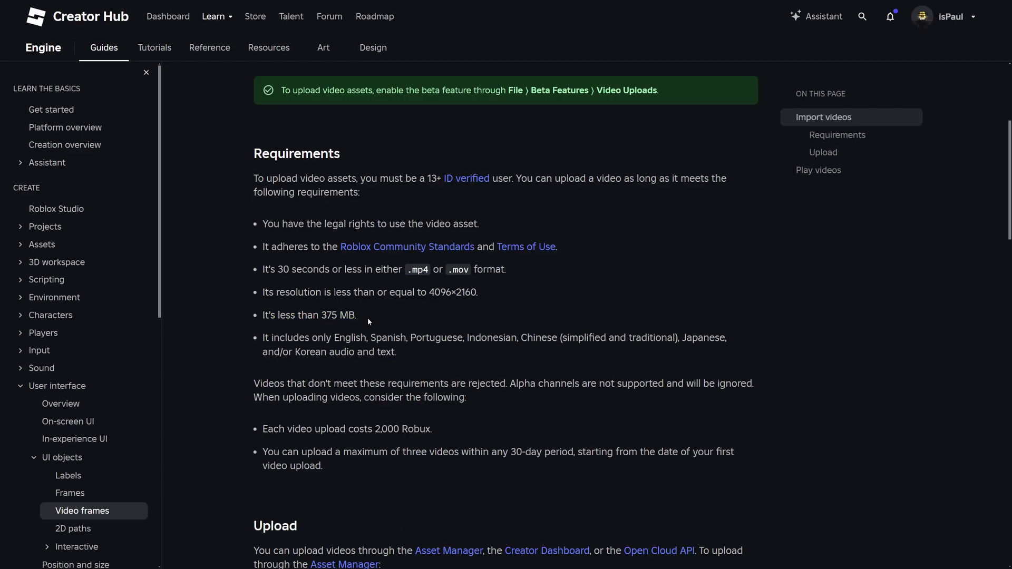
# Read which languages are allowed in an uploaded video's audio and text.
pyautogui.scroll(-2, 372, 320)
pyautogui.moveTo(332, 259); pyautogui.dragTo(533, 260)
pyautogui.click(558, 274)
pyautogui.moveTo(334, 259); pyautogui.dragTo(355, 260)
pyautogui.moveTo(394, 259); pyautogui.dragTo(422, 261)
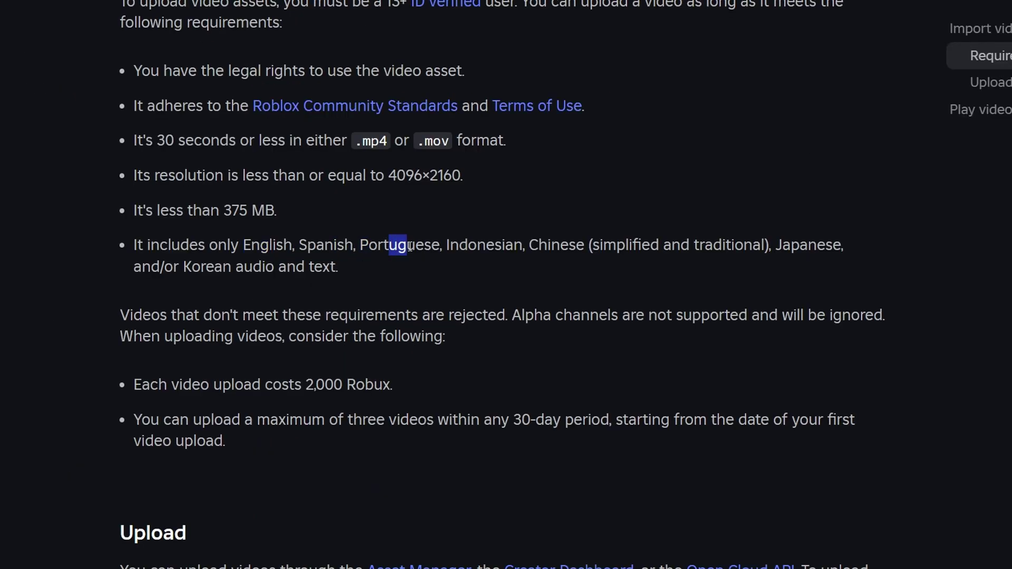
pyautogui.moveTo(349, 287); pyautogui.dragTo(235, 267)
pyautogui.click(231, 275)
pyautogui.moveTo(340, 268); pyautogui.dragTo(311, 261)
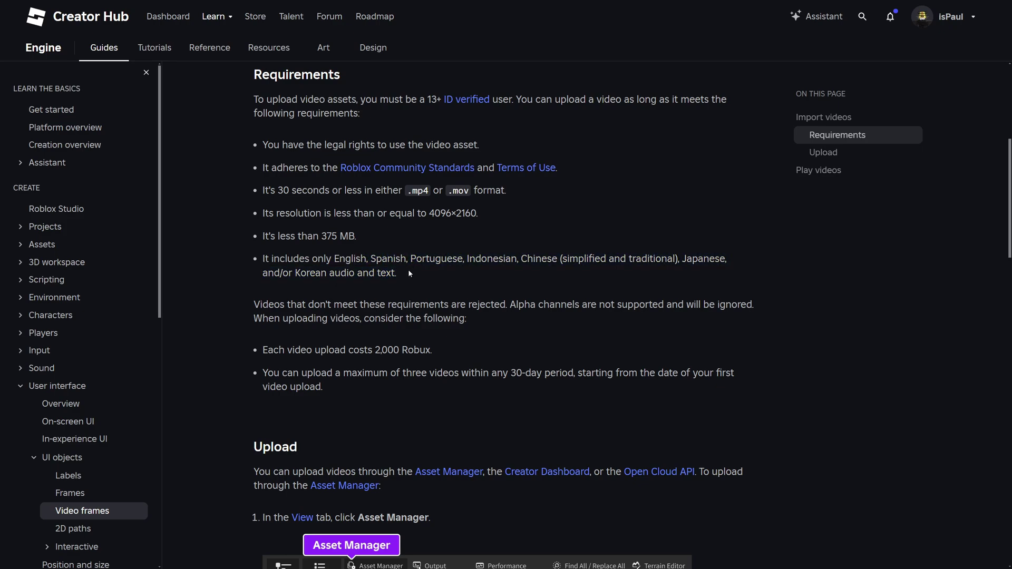
pyautogui.moveTo(409, 273); pyautogui.dragTo(481, 259)
pyautogui.click(435, 283)
pyautogui.click(510, 277)
pyautogui.scroll(-1, 332, 267)
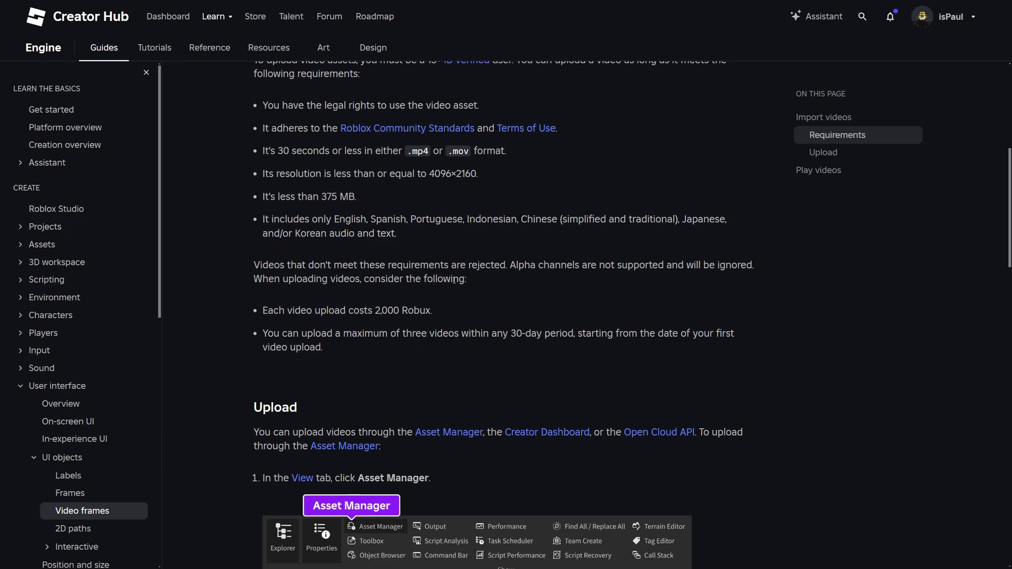
# Check how rejected videos and alpha channels are handled and what each video upload costs.
pyautogui.moveTo(341, 265); pyautogui.dragTo(591, 267)
pyautogui.click(511, 289)
pyautogui.moveTo(516, 266); pyautogui.dragTo(615, 268)
pyautogui.click(637, 289)
pyautogui.moveTo(509, 265); pyautogui.dragTo(641, 266)
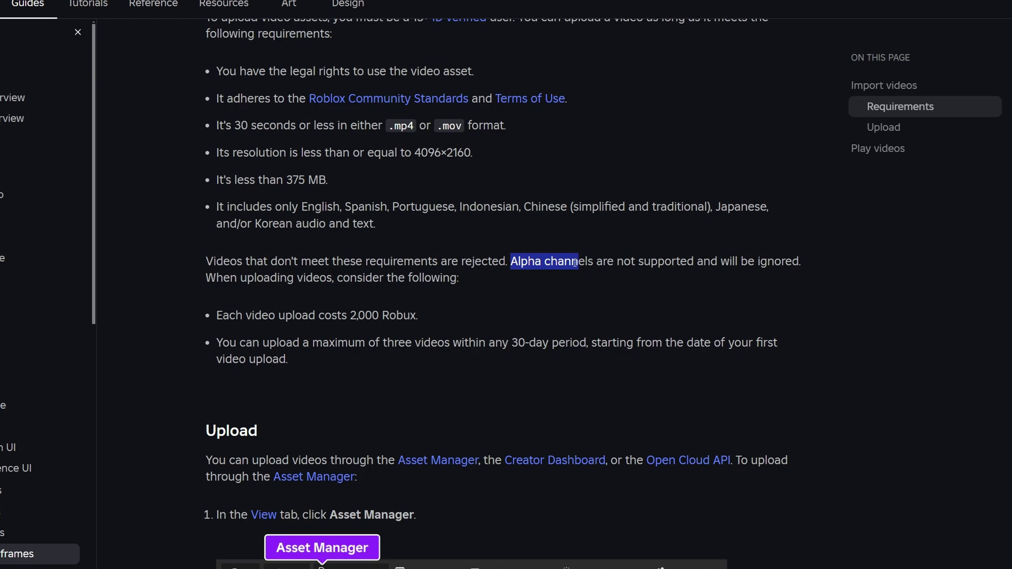
pyautogui.click(684, 285)
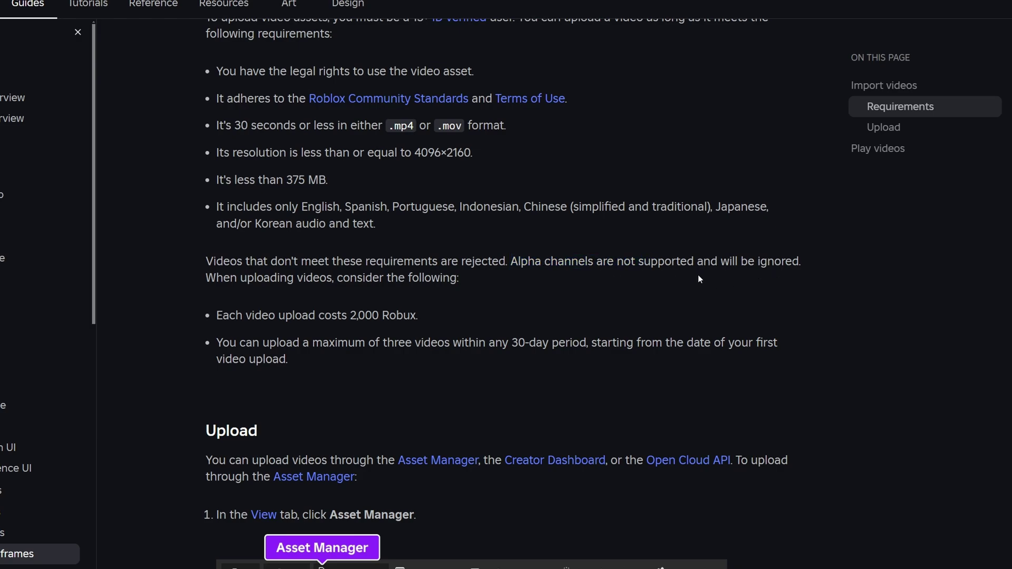
pyautogui.moveTo(420, 316); pyautogui.dragTo(215, 319)
pyautogui.click(414, 326)
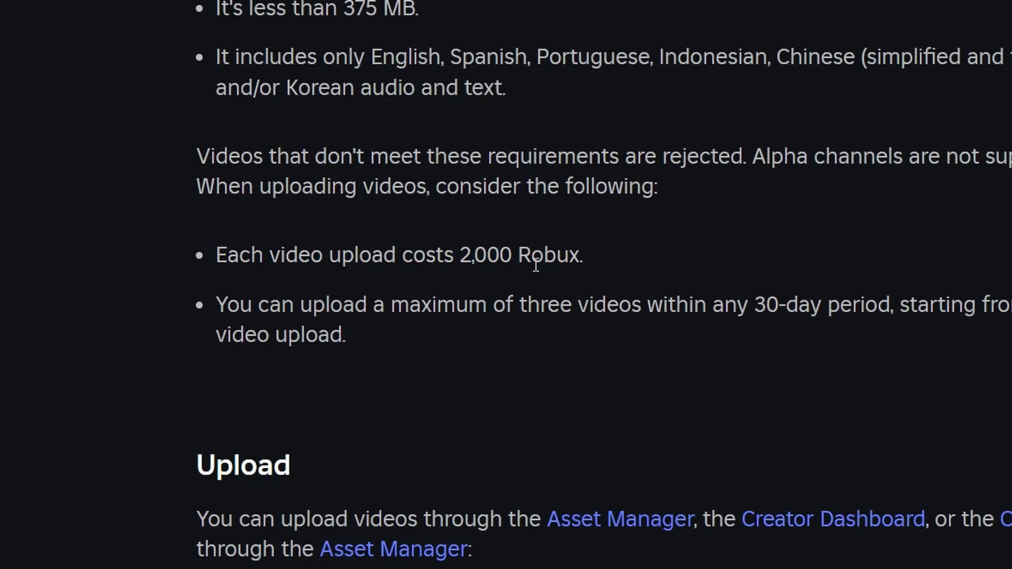
pyautogui.moveTo(533, 263); pyautogui.dragTo(213, 262)
pyautogui.click(537, 361)
pyautogui.moveTo(584, 259); pyautogui.dragTo(306, 273)
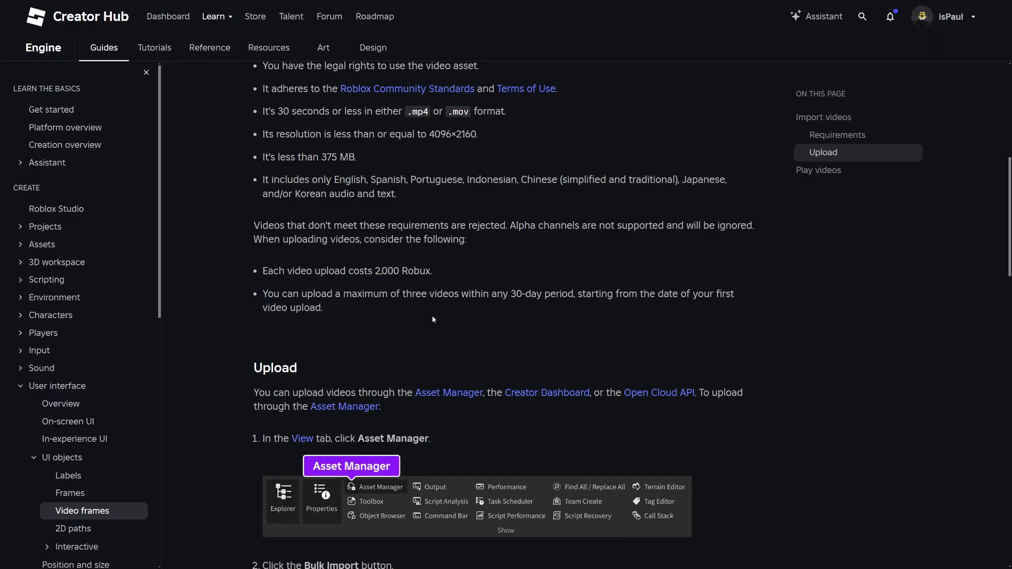
# Read the 30-day upload limit, and skim the guide's Upload and Play videos sections.
pyautogui.scroll(-1, 440, 312)
pyautogui.moveTo(414, 258); pyautogui.dragTo(431, 259)
pyautogui.moveTo(508, 255); pyautogui.dragTo(333, 271)
pyautogui.click(583, 266)
pyautogui.click(358, 269)
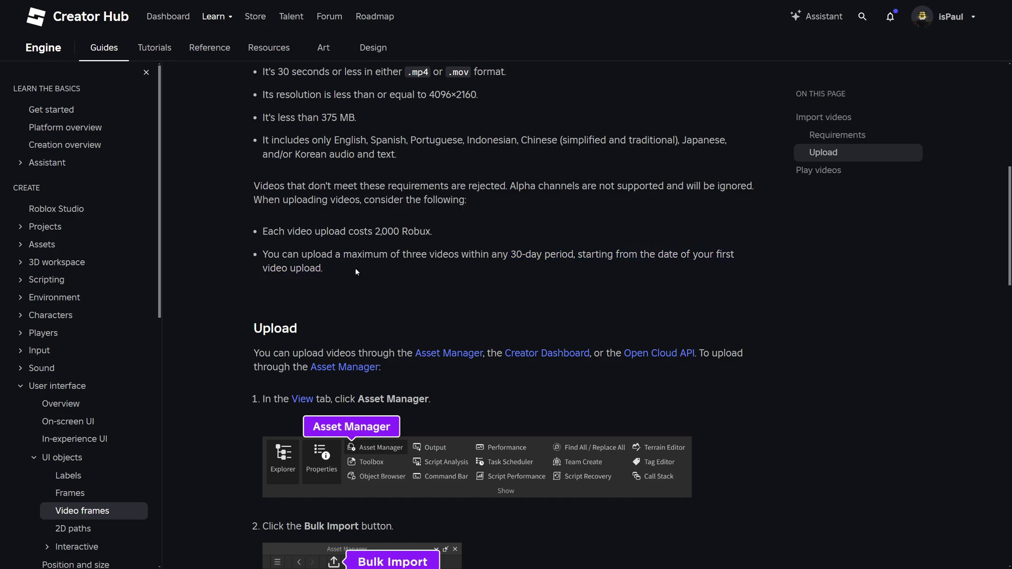
pyautogui.scroll(-12, 401, 284)
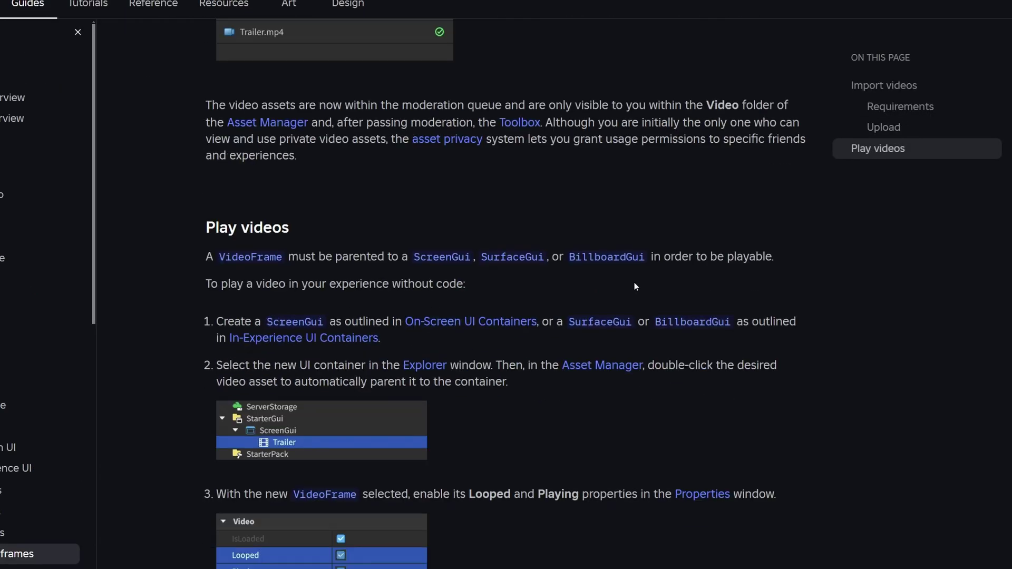
pyautogui.scroll(-12, 593, 317)
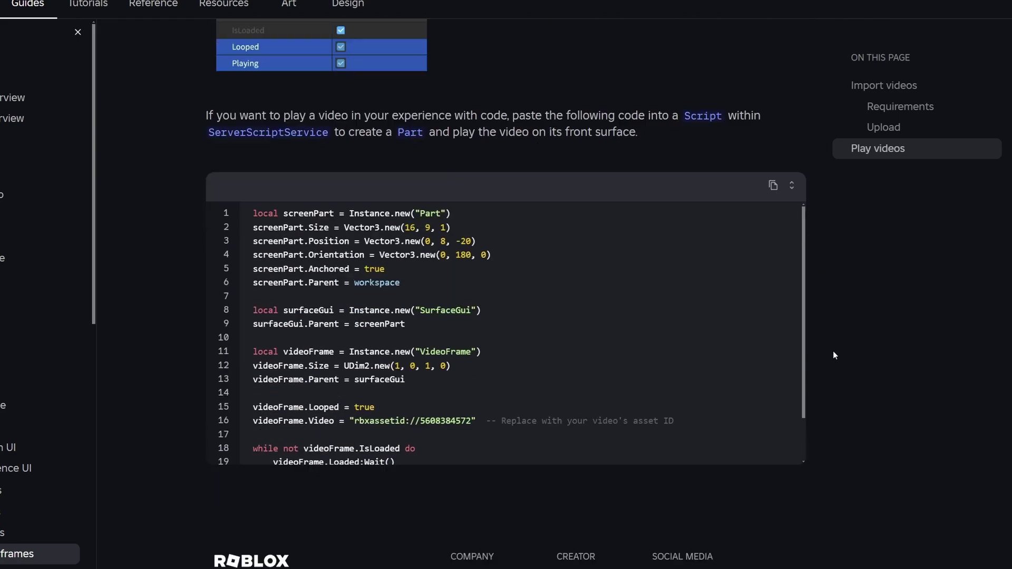
pyautogui.scroll(20, 754, 453)
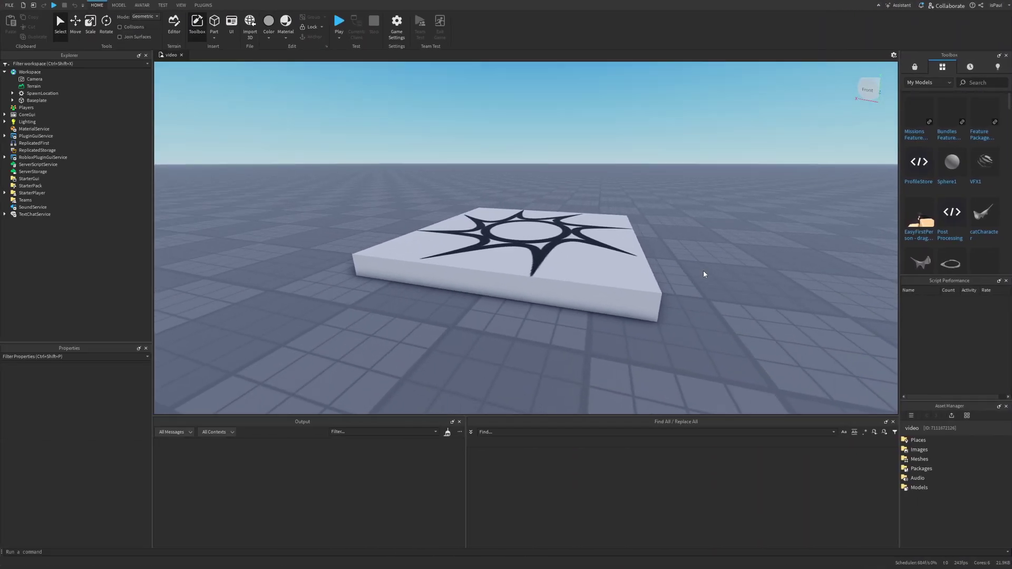
# In Roblox Studio, insert a part on the baseplate beside the spawn location, reposition it and switch to the Scale tool.
pyautogui.moveTo(703, 270); pyautogui.dragTo(767, 242, button='right')
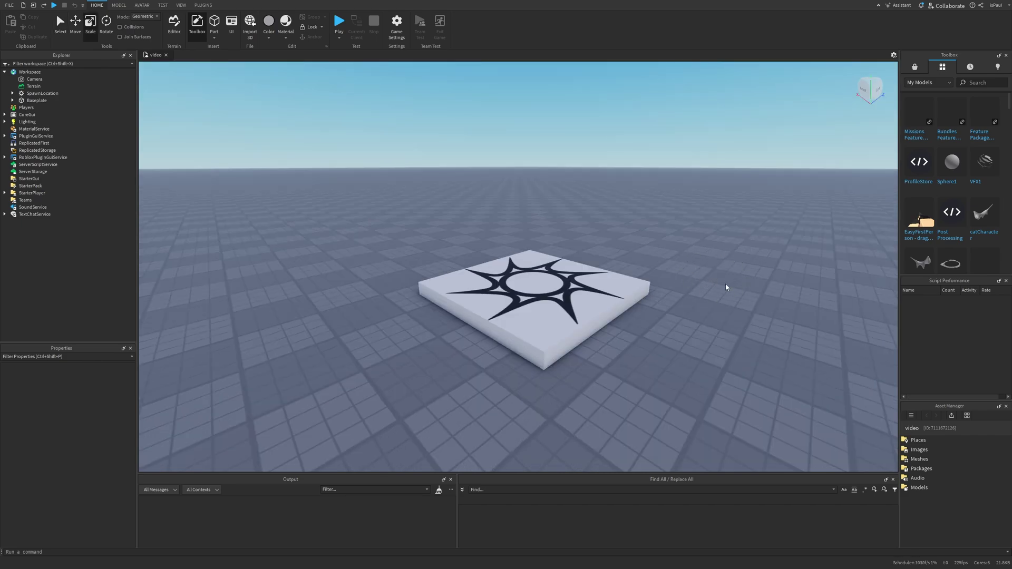
pyautogui.moveTo(727, 287); pyautogui.dragTo(741, 297, button='right')
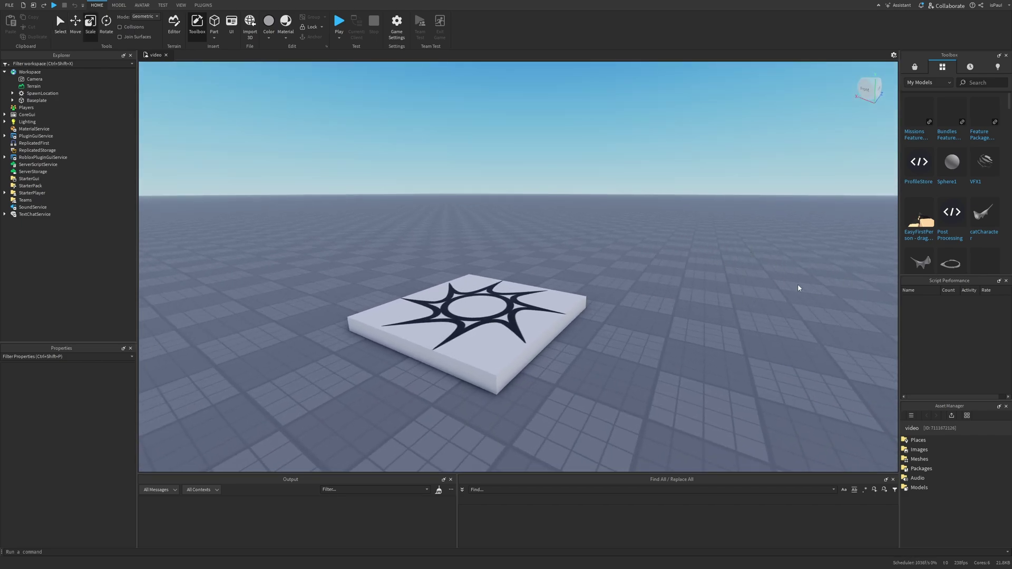
pyautogui.moveTo(803, 290); pyautogui.dragTo(610, 262, button='right')
pyautogui.rightClick(610, 261)
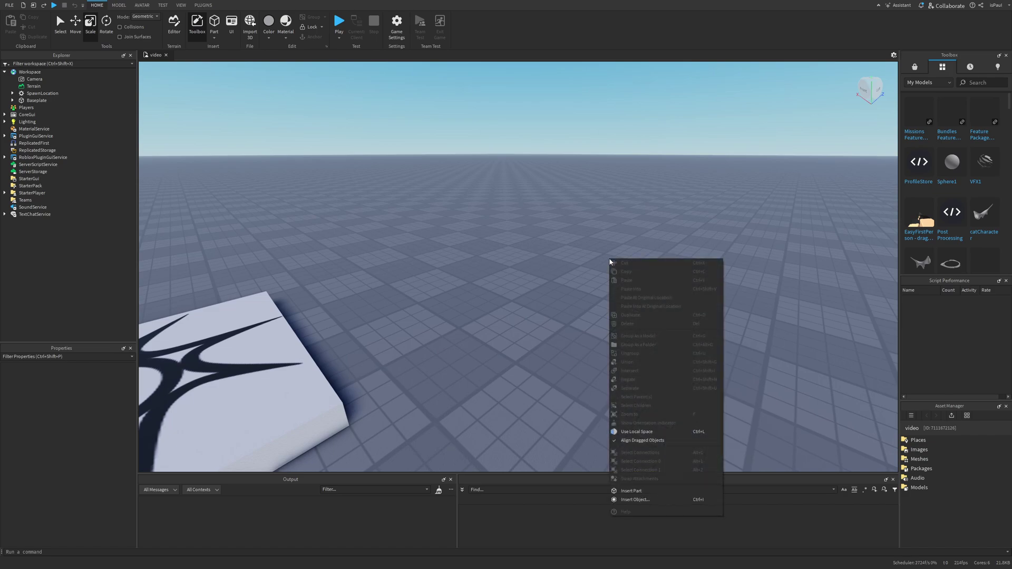
pyautogui.click(676, 490)
pyautogui.moveTo(602, 253); pyautogui.dragTo(559, 305)
pyautogui.hotkey('ctrl', '1')
pyautogui.hotkey('ctrl', '3')
# Add a SurfaceGui to the new Part and insert a VideoFrame inside that SurfaceGui.
pyautogui.click(40, 108)
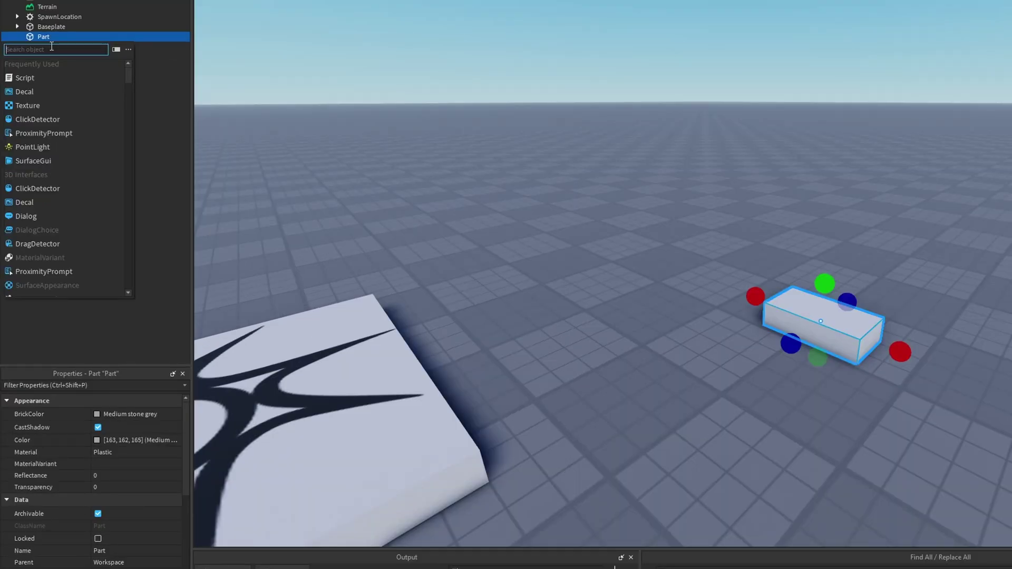
pyautogui.write('surface')
pyautogui.press('Return')
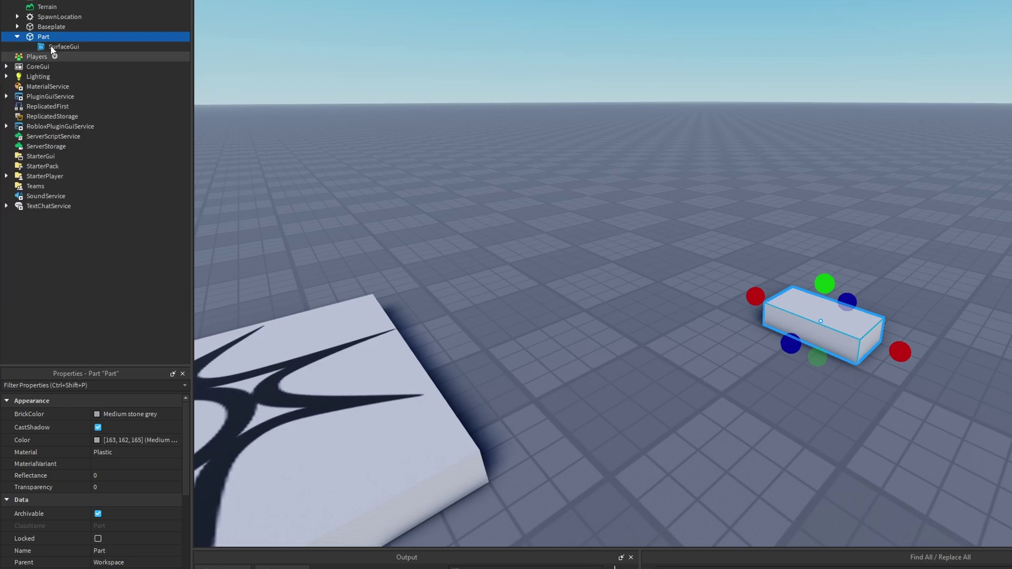
pyautogui.click(85, 47)
pyautogui.click(86, 46)
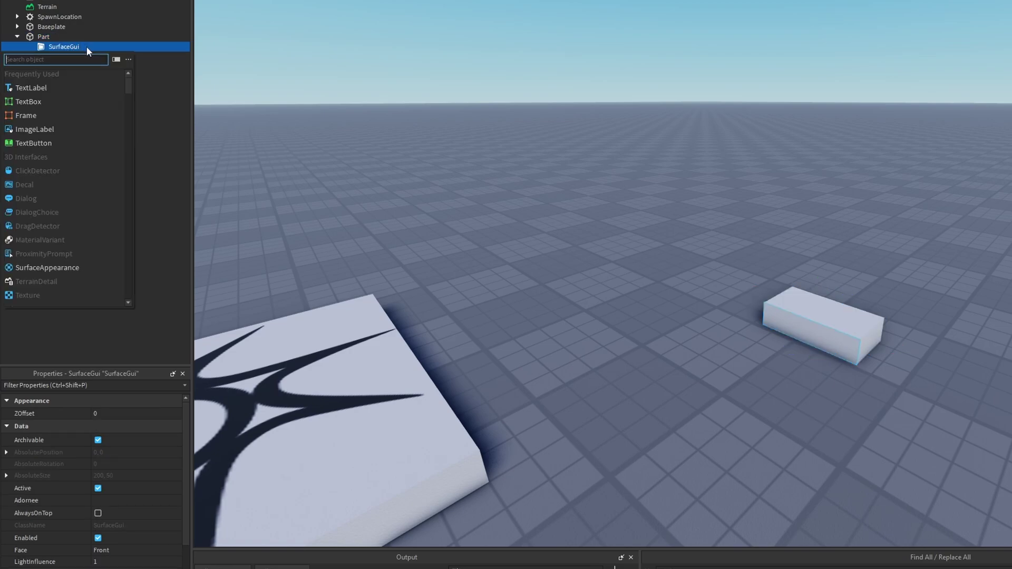
pyautogui.write('vi')
pyautogui.press('Return')
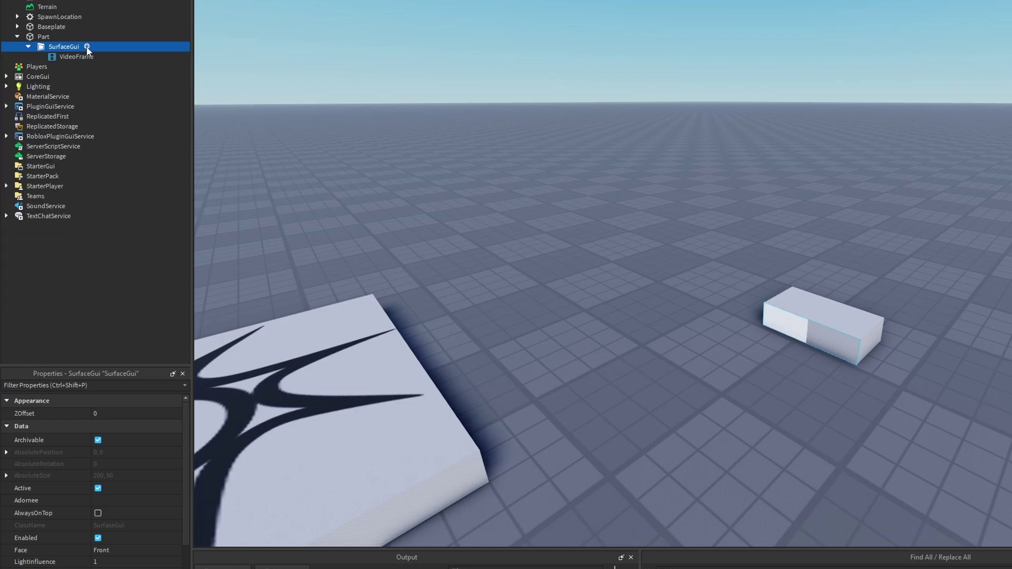
pyautogui.press('a')
pyautogui.moveTo(860, 406); pyautogui.dragTo(860, 406, button='right')
pyautogui.press('w')
pyautogui.moveTo(818, 281); pyautogui.dragTo(818, 281, button='right')
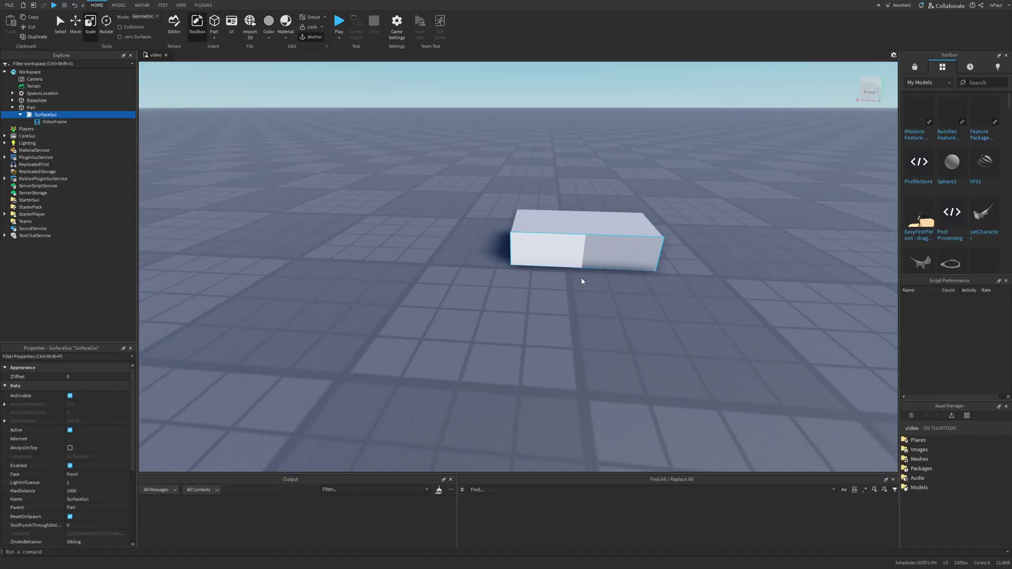
# Scale the part into a thin upright wall about 18 by 10.5 by 0.9 studs beside the spawn location.
pyautogui.scroll(-3, 581, 281)
pyautogui.click(559, 256)
pyautogui.moveTo(540, 231); pyautogui.dragTo(540, 227)
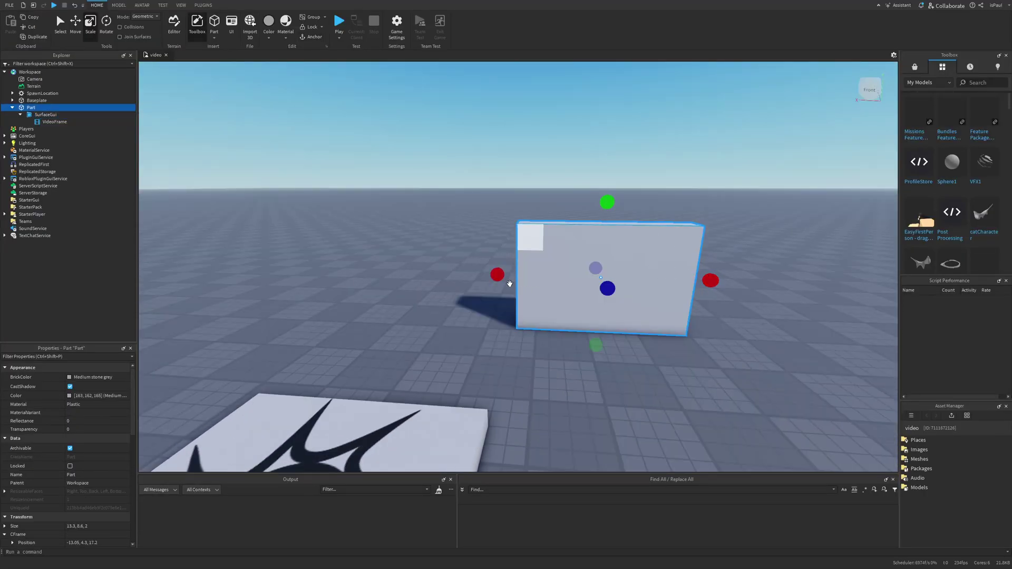
pyautogui.moveTo(500, 277); pyautogui.dragTo(415, 275)
pyautogui.moveTo(589, 308); pyautogui.dragTo(488, 303)
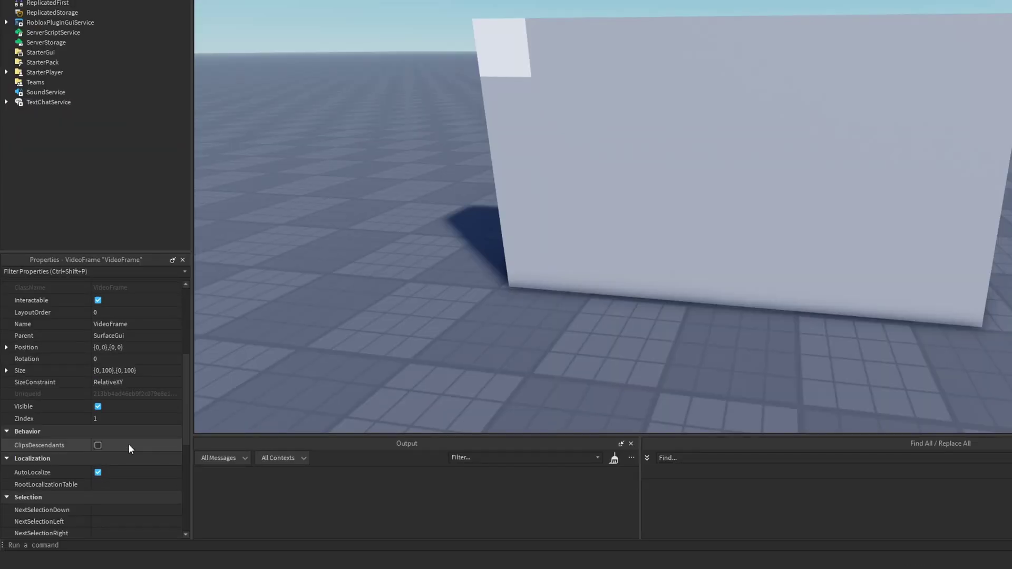
# Set the VideoFrame's Size to {1, 0},{1, 0} to fill the whole face of the part.
pyautogui.scroll(1, 89, 460)
pyautogui.click(89, 457)
pyautogui.click(129, 407)
pyautogui.write('1, 0},{1, 0')
pyautogui.press('Return')
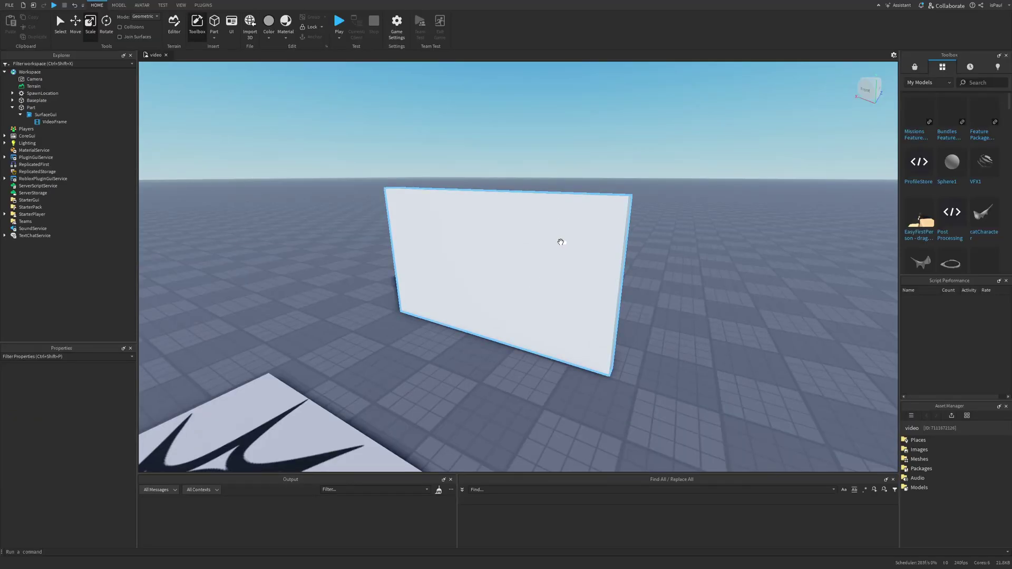
# Give the part a 16:9 face by setting its Size X to 16 and Y to 9.
pyautogui.scroll(2, 578, 269)
pyautogui.moveTo(579, 268); pyautogui.dragTo(543, 316, button='right')
pyautogui.scroll(-2, 542, 316)
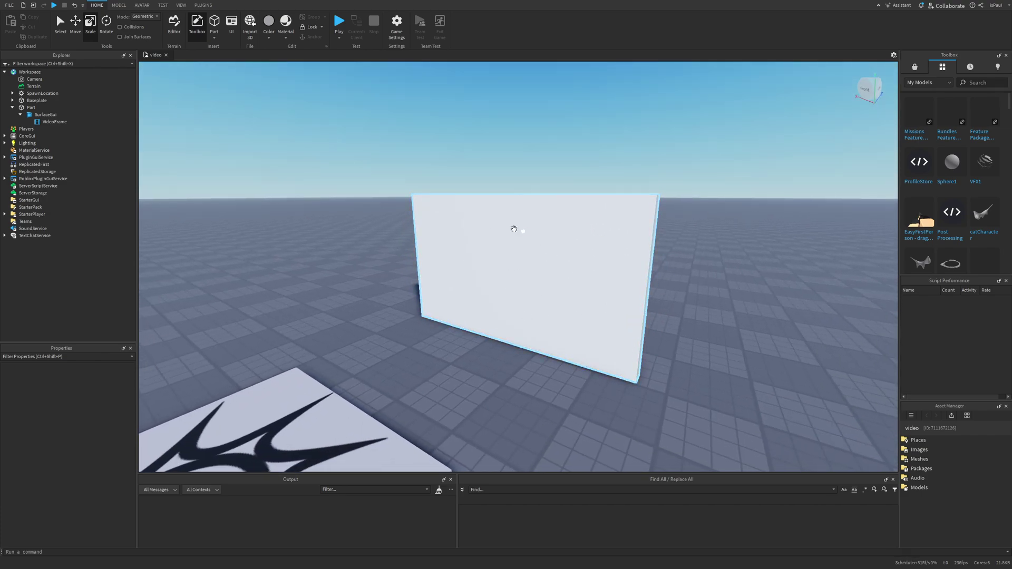
pyautogui.click(537, 259)
pyautogui.moveTo(133, 374); pyautogui.dragTo(135, 425)
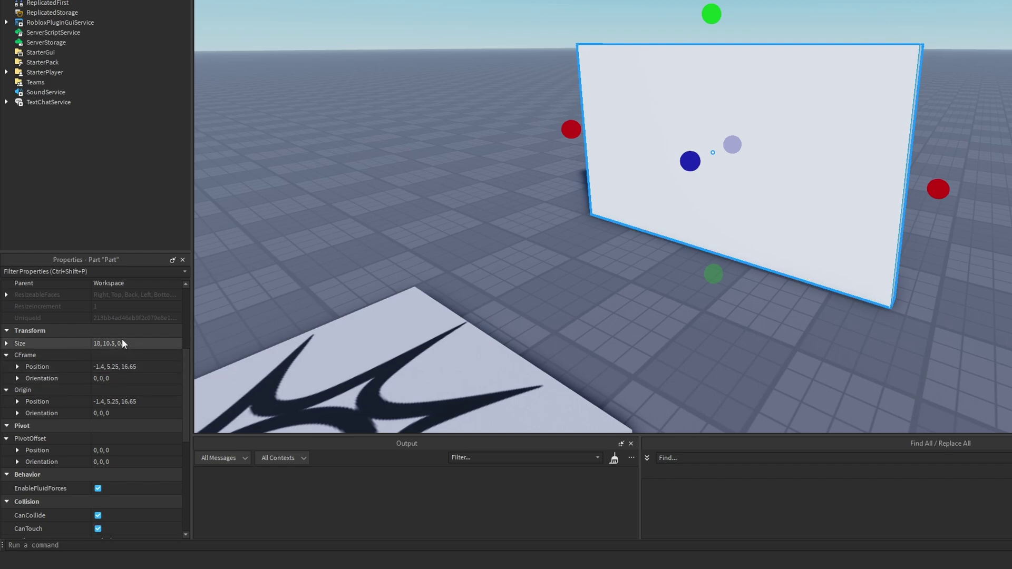
pyautogui.click(121, 343)
pyautogui.click(124, 356)
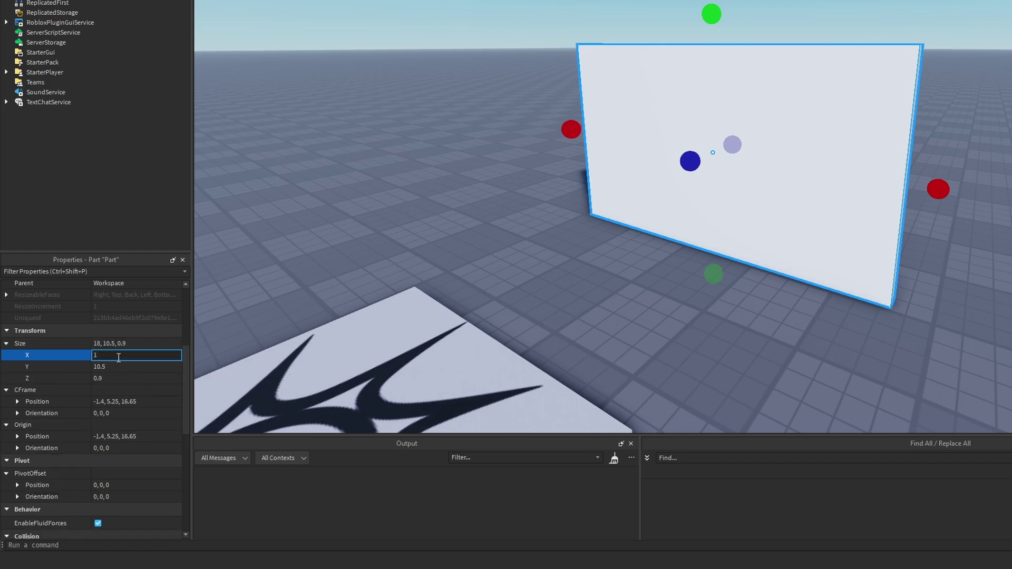
pyautogui.write('16')
pyautogui.press('Return')
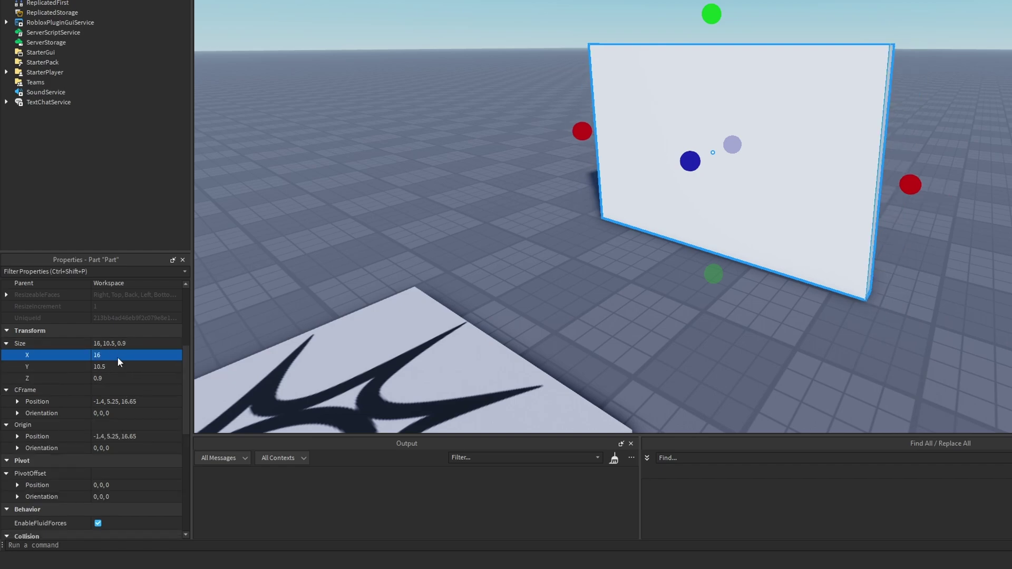
pyautogui.click(117, 366)
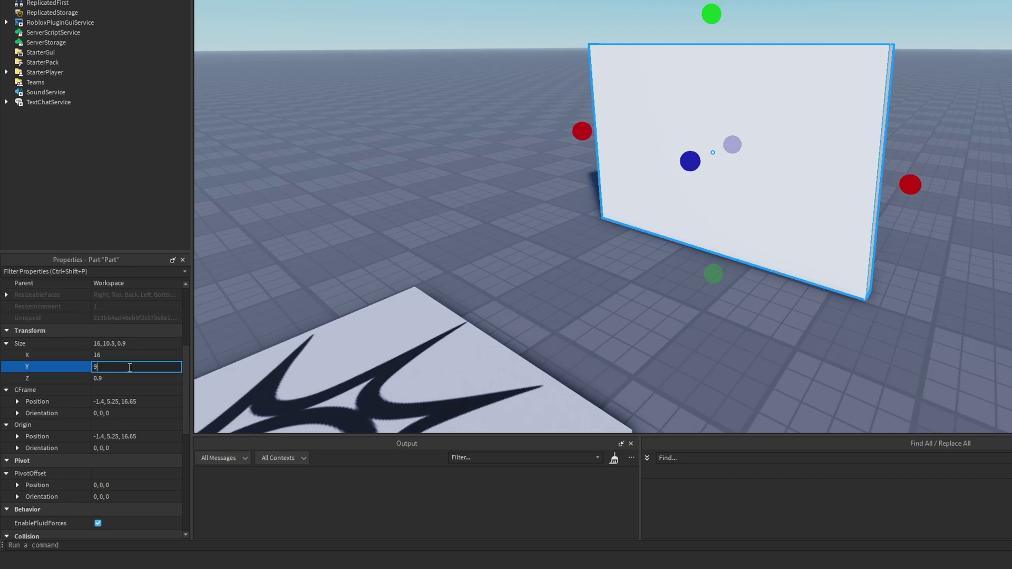
pyautogui.press('Return')
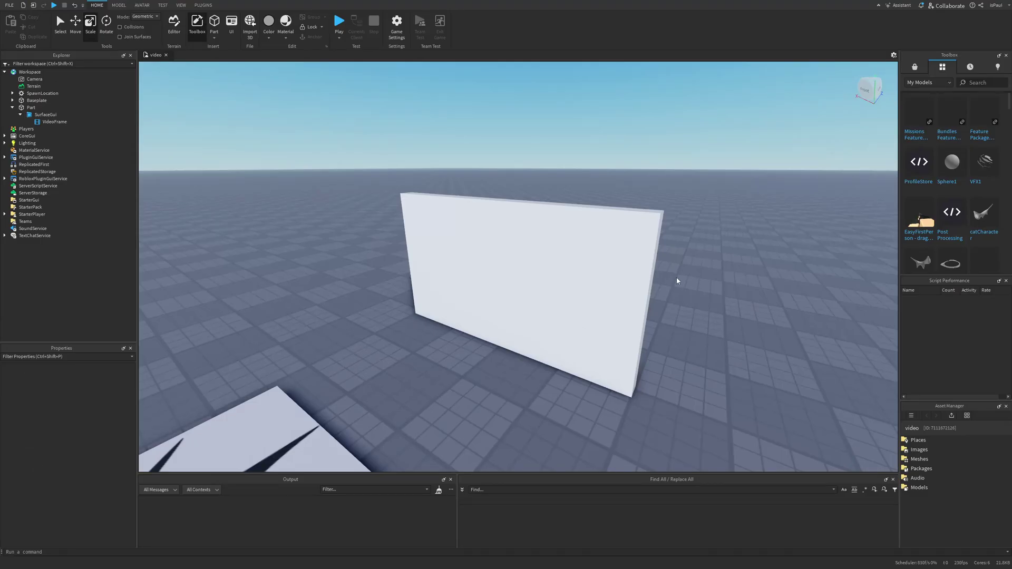
pyautogui.moveTo(758, 306); pyautogui.dragTo(677, 288, button='right')
pyautogui.press('s')
pyautogui.press('d')
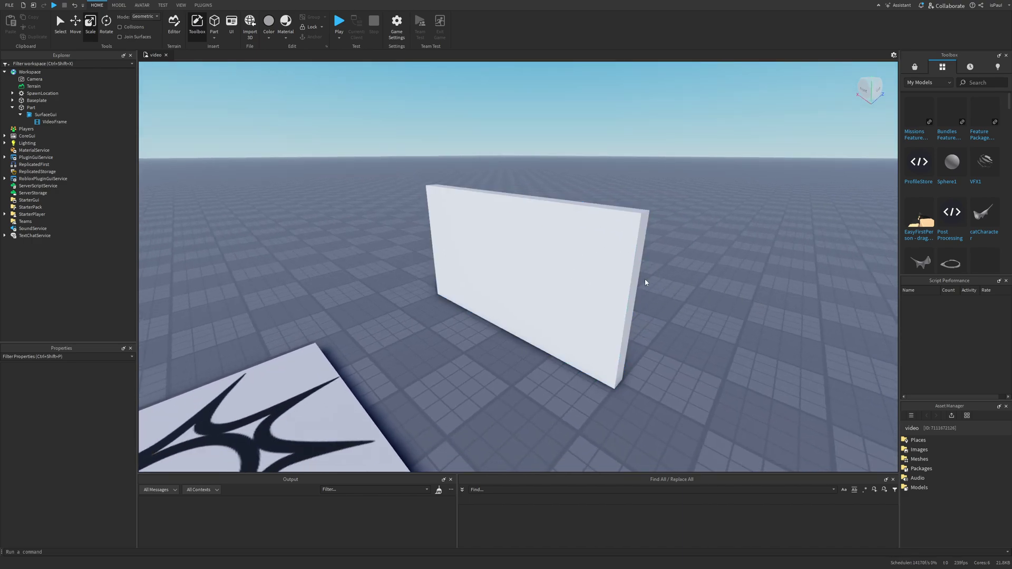
pyautogui.moveTo(799, 214); pyautogui.dragTo(809, 213, button='right')
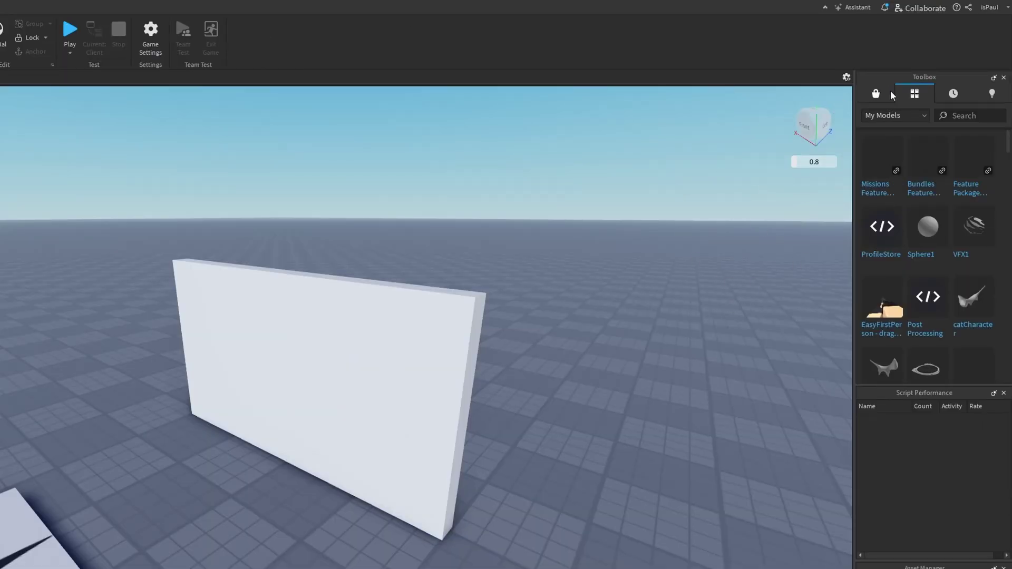
# Show the Creator Store's Videos category in the Toolbox and browse the available videos.
pyautogui.click(875, 94)
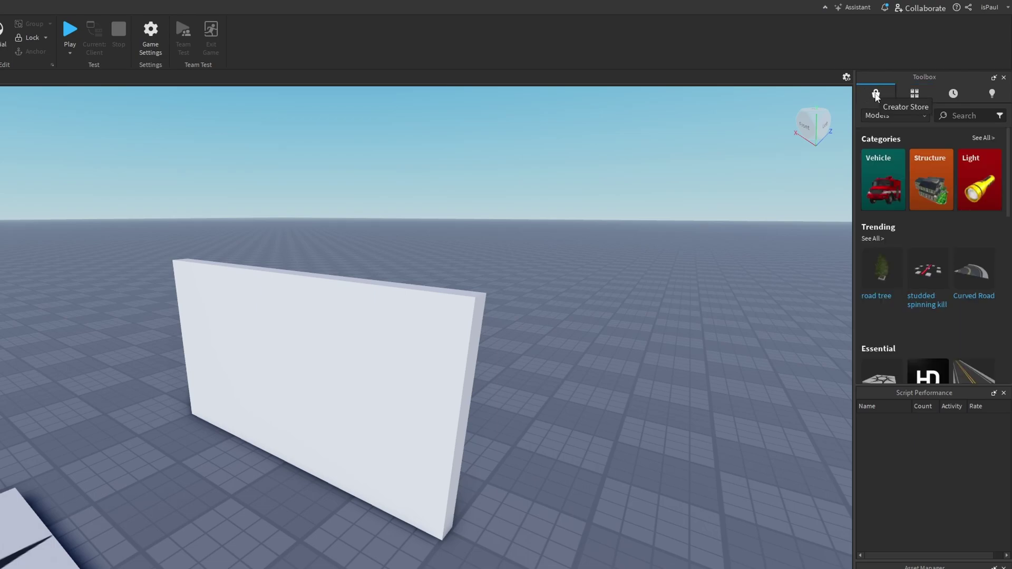
pyautogui.click(878, 118)
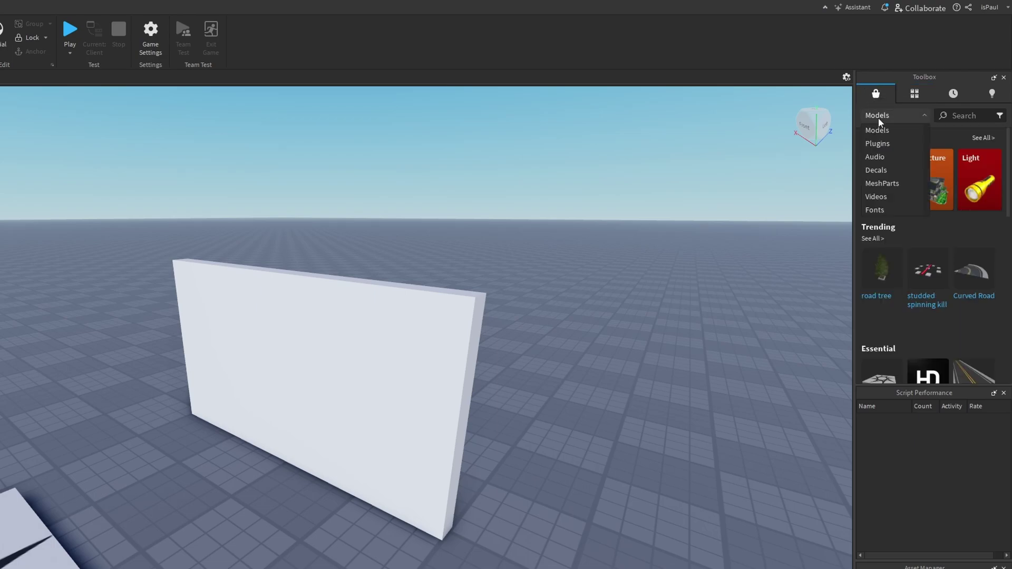
pyautogui.click(886, 197)
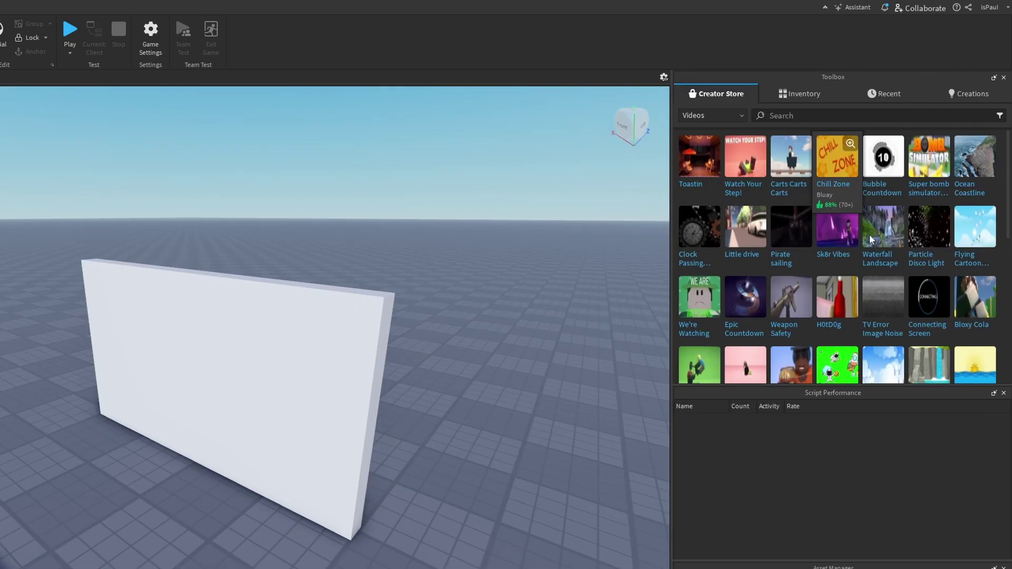
pyautogui.scroll(-5, 869, 236)
pyautogui.scroll(5, 897, 267)
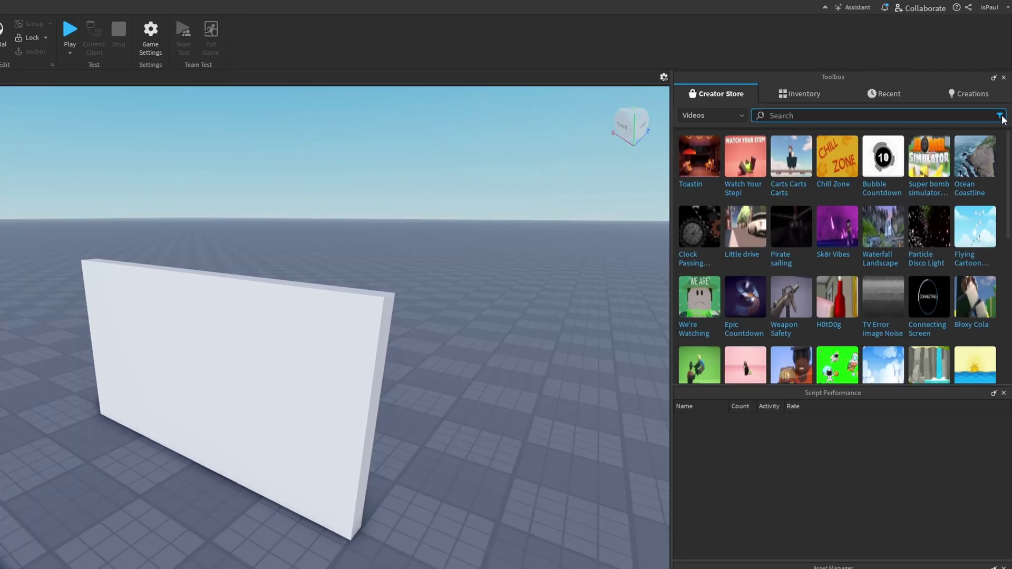
# Filter the Creator Store videos by the creator Roblox.
pyautogui.click(999, 115)
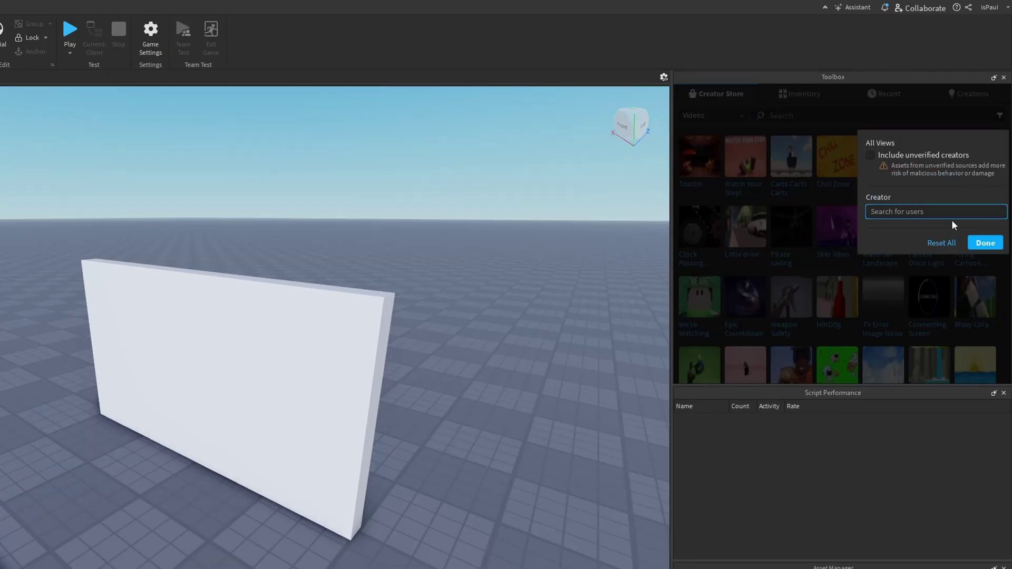
pyautogui.write('Roblox')
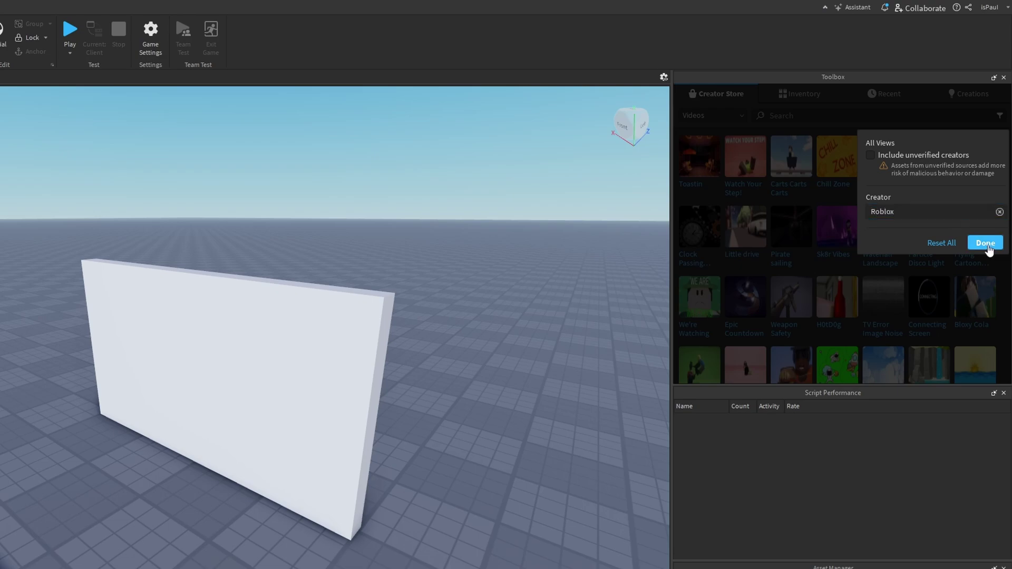
pyautogui.click(987, 246)
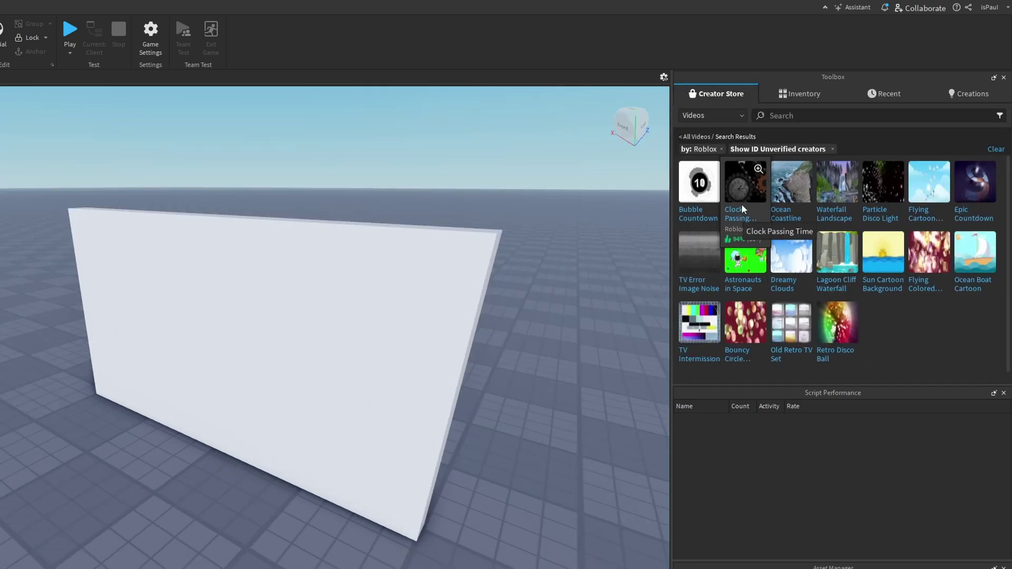
# Copy the asset ID of the Clock Passing Time video and assign it to the VideoFrame's Video property.
pyautogui.rightClick(744, 177)
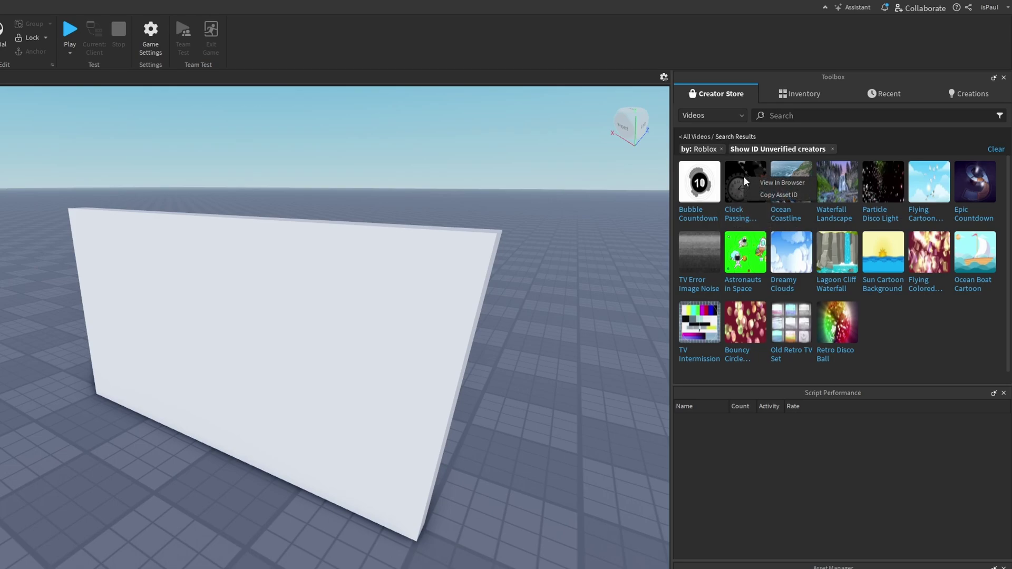
pyautogui.click(766, 196)
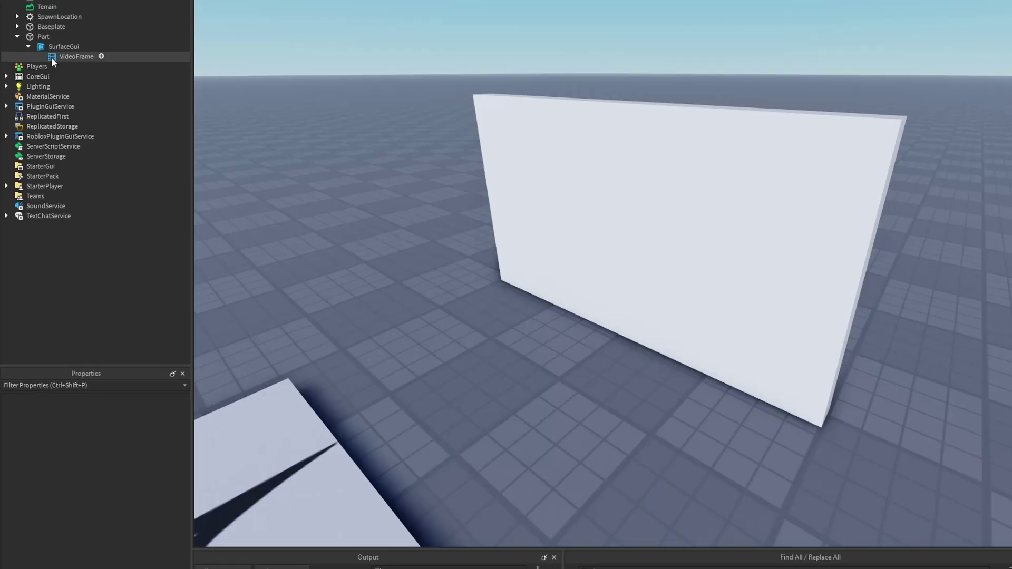
pyautogui.click(52, 57)
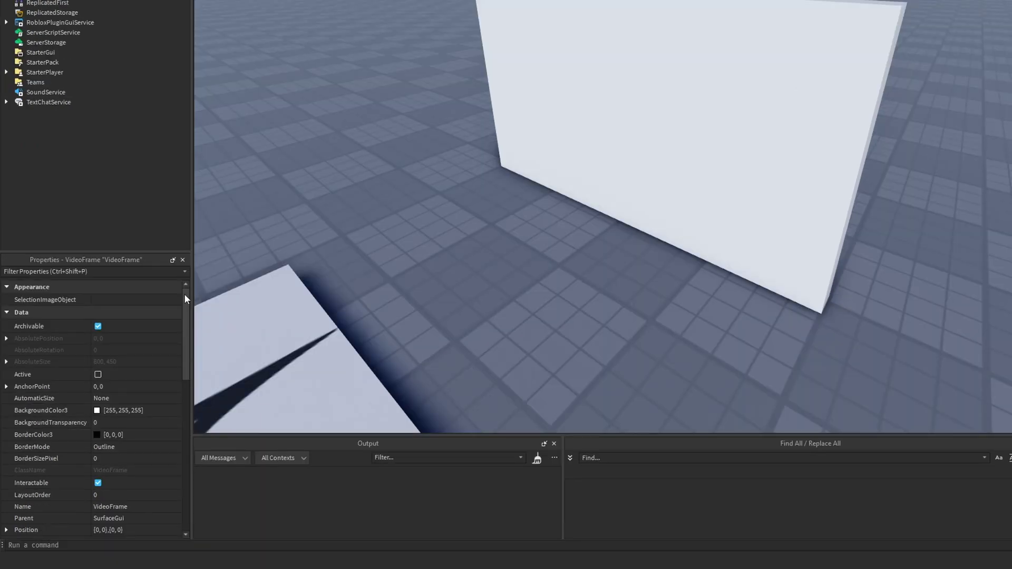
pyautogui.moveTo(184, 407); pyautogui.dragTo(182, 568)
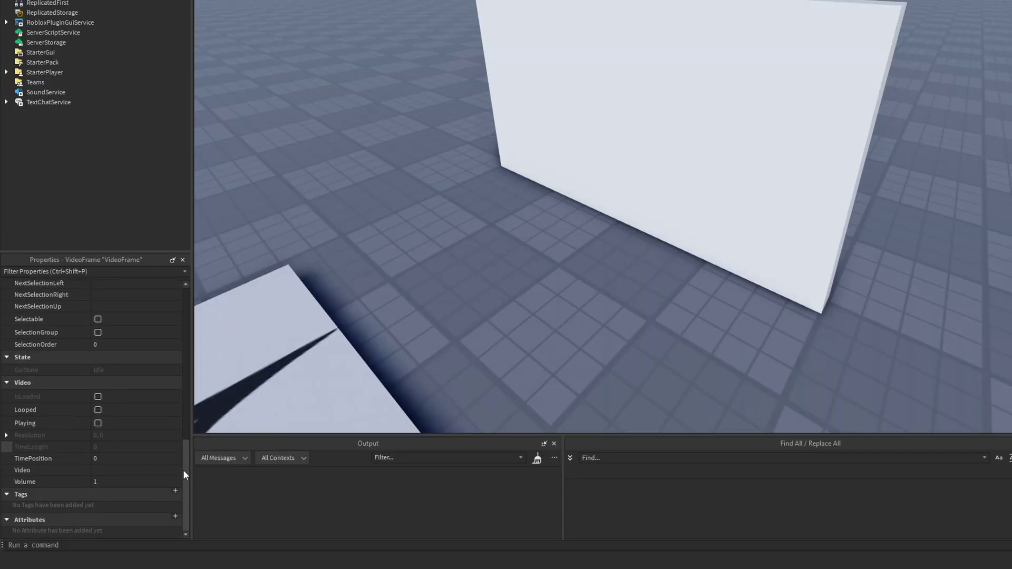
pyautogui.click(122, 471)
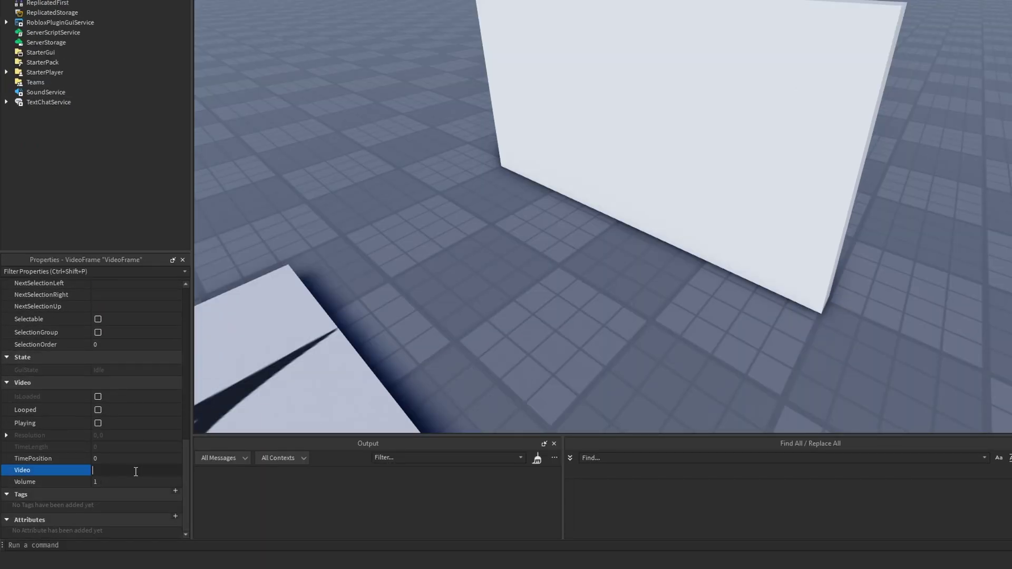
pyautogui.hotkey('ctrl', 'v')
pyautogui.press('Return')
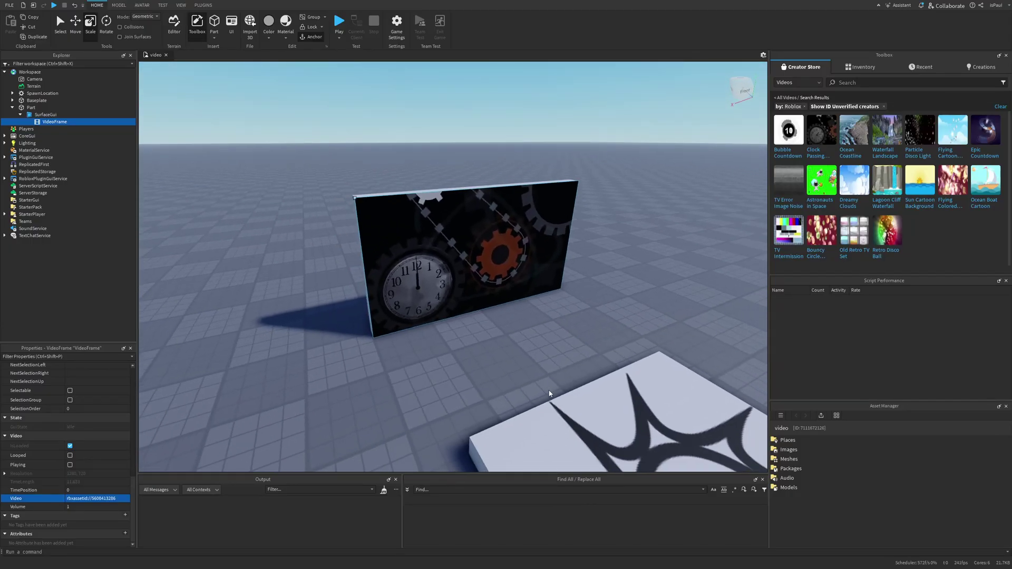
# Try stretching the part's width and height to test how the video adapts, restoring the 16 by 9 size.
pyautogui.press('w')
pyautogui.moveTo(549, 393); pyautogui.dragTo(549, 393, button='right')
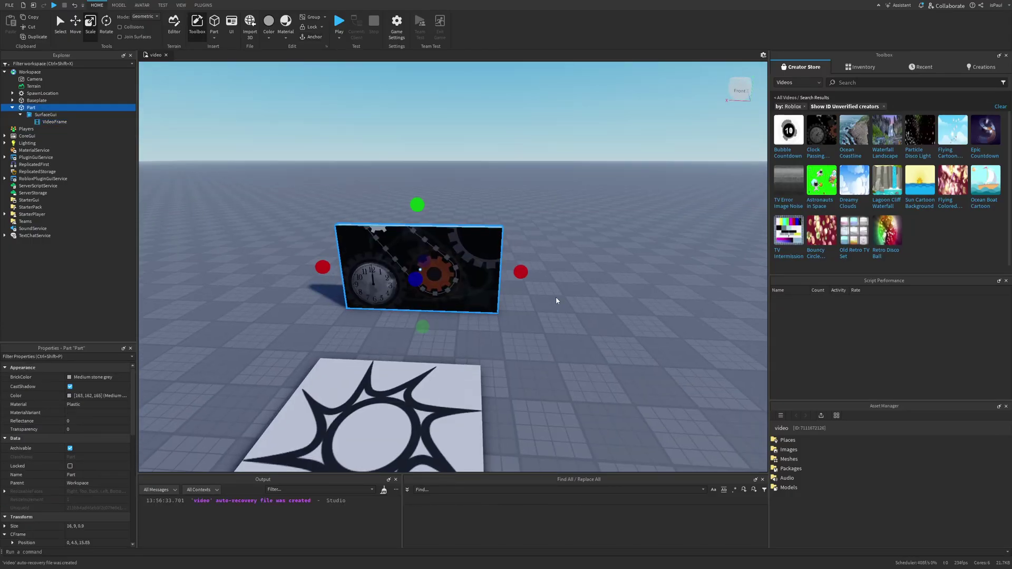
pyautogui.scroll(2, 556, 296)
pyautogui.scroll(1, 561, 289)
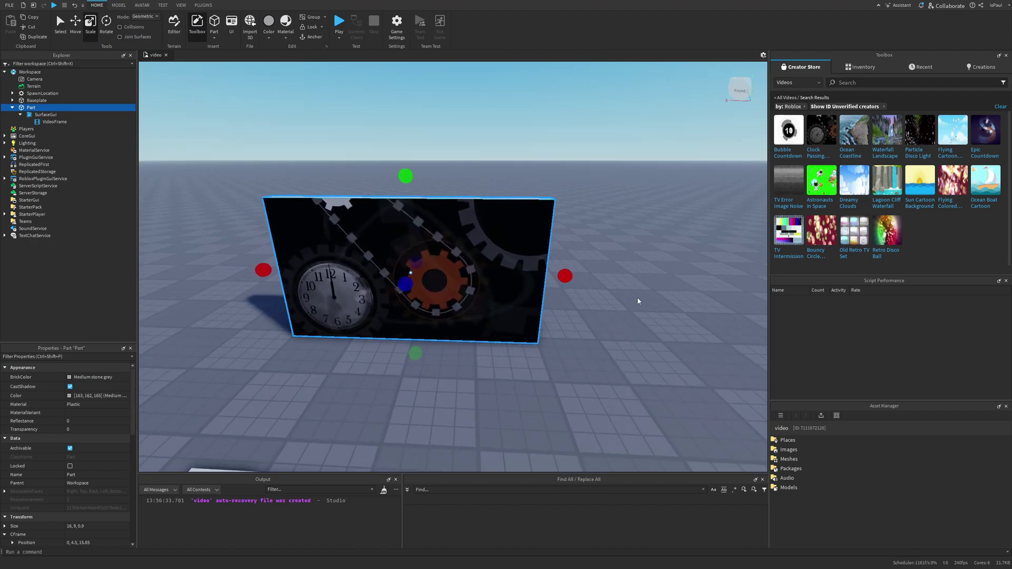
pyautogui.moveTo(564, 278); pyautogui.dragTo(389, 273)
pyautogui.press('f')
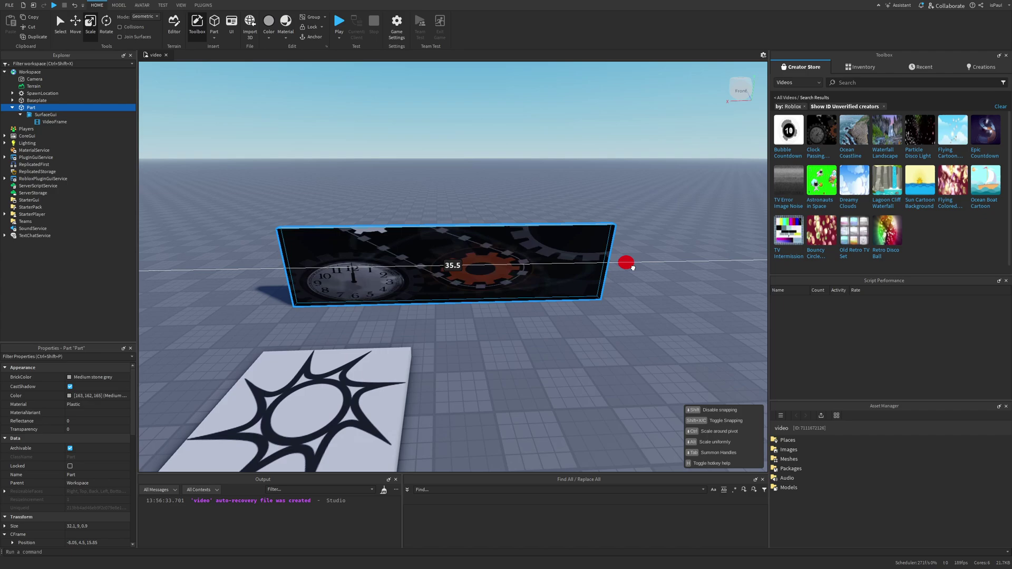
pyautogui.moveTo(628, 264); pyautogui.dragTo(706, 258)
pyautogui.click(612, 355)
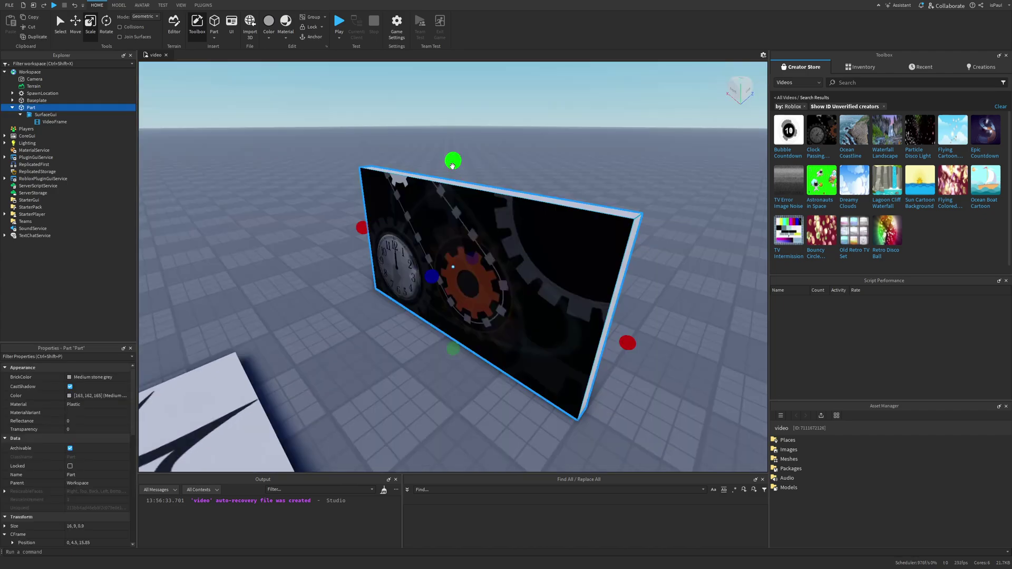
pyautogui.moveTo(452, 166); pyautogui.dragTo(488, 175)
pyautogui.click(488, 175)
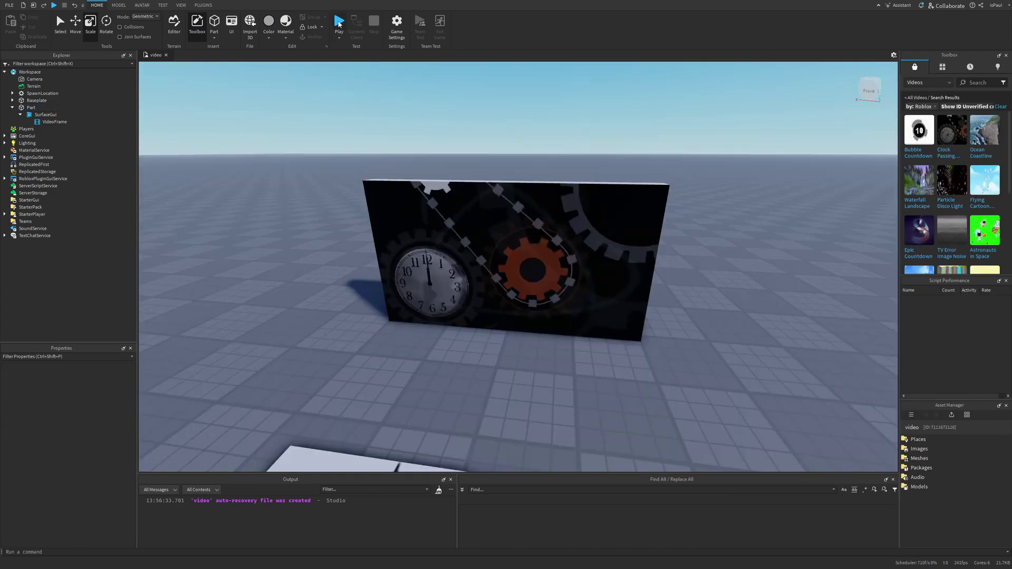
# Start a playtest and turn on Playing for the part's VideoFrame to watch the clock video.
pyautogui.click(339, 24)
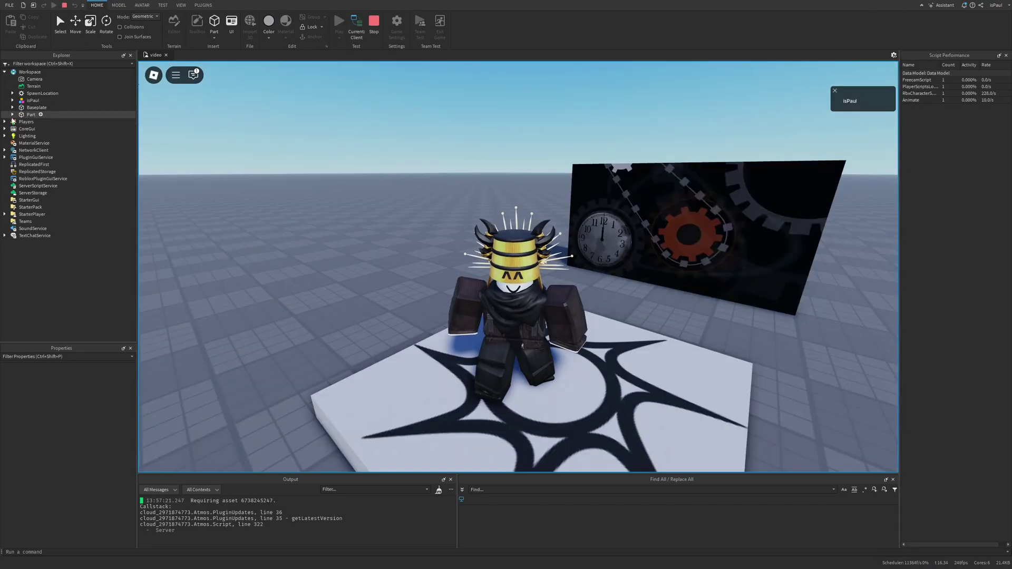
pyautogui.click(12, 114)
pyautogui.click(20, 121)
pyautogui.click(32, 129)
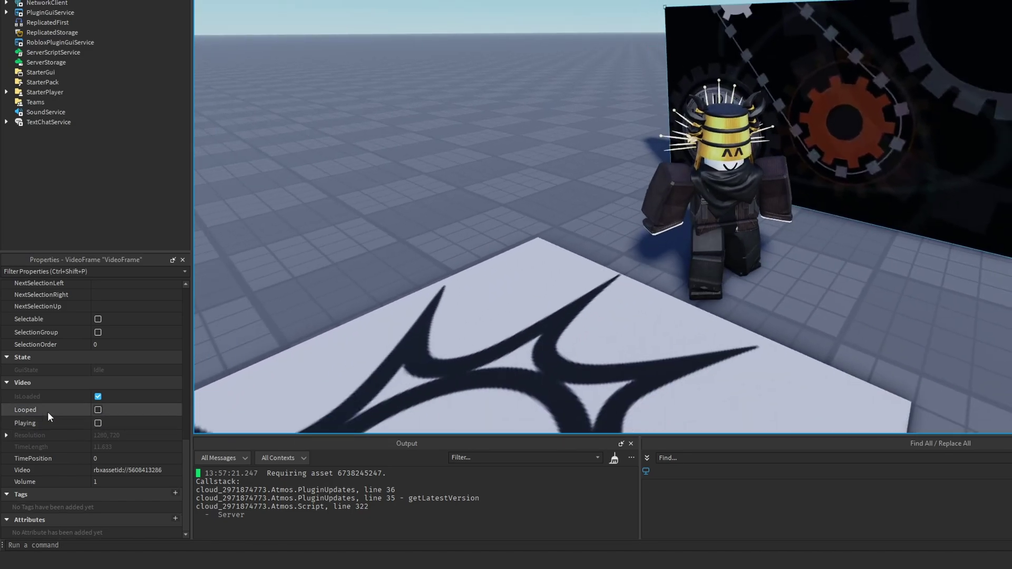
pyautogui.click(98, 423)
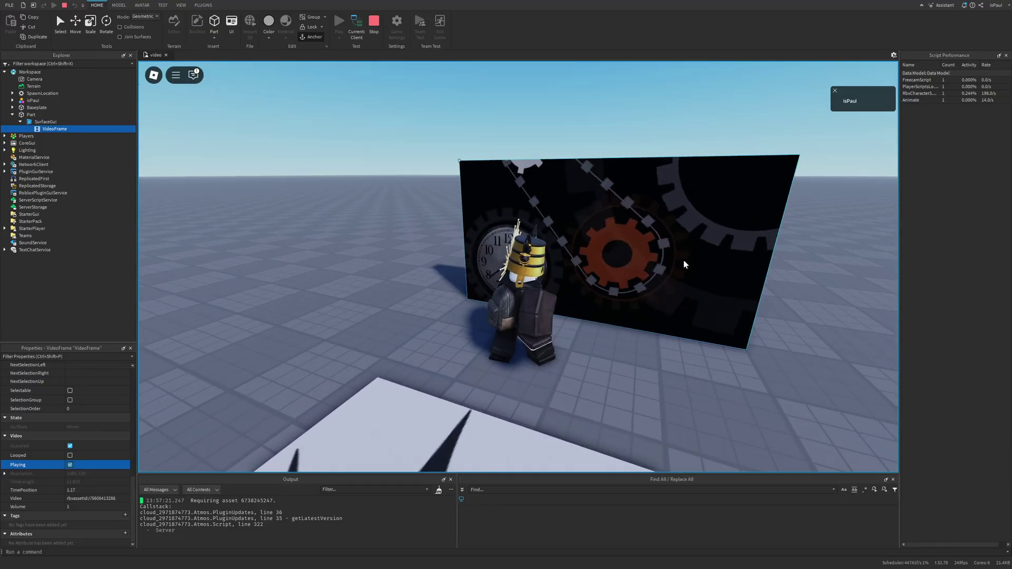
pyautogui.moveTo(684, 264); pyautogui.dragTo(623, 246, button='right')
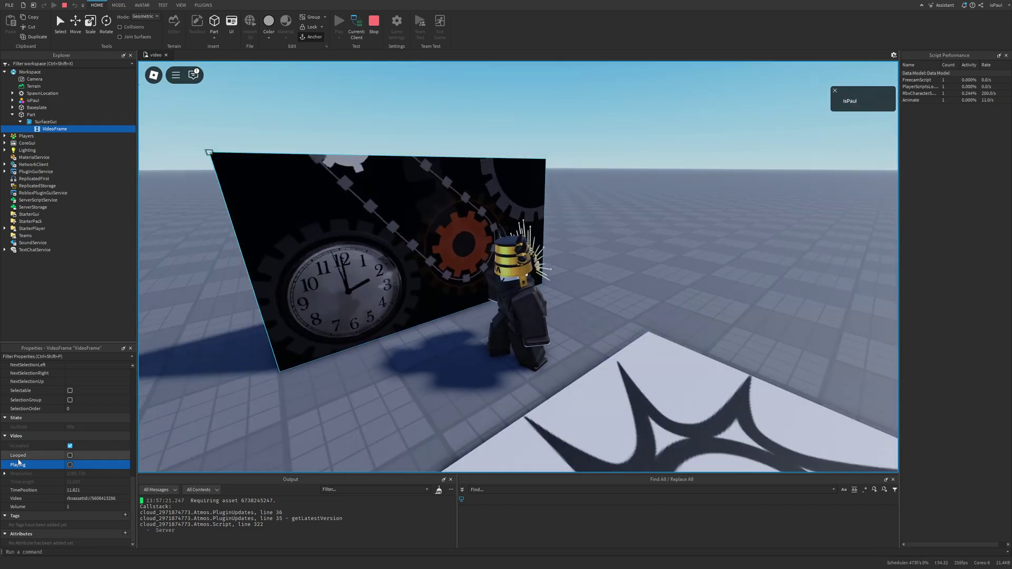
# Enable Looped and Playing on the VideoFrame to test looped playback, and end the playtest.
pyautogui.click(70, 455)
pyautogui.click(69, 465)
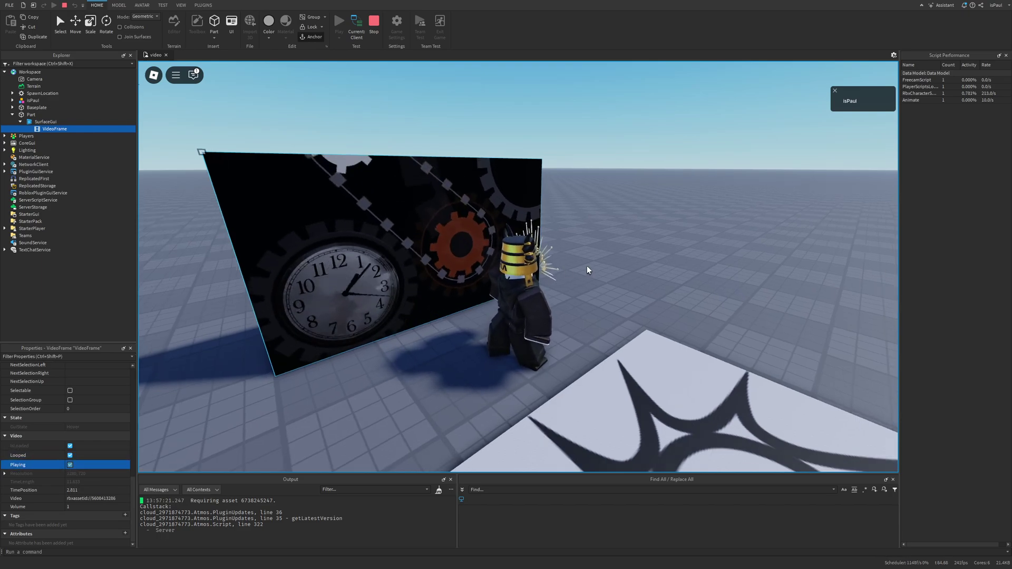
pyautogui.hotkey('shift', 'F5')
pyautogui.scroll(-10, 80, 436)
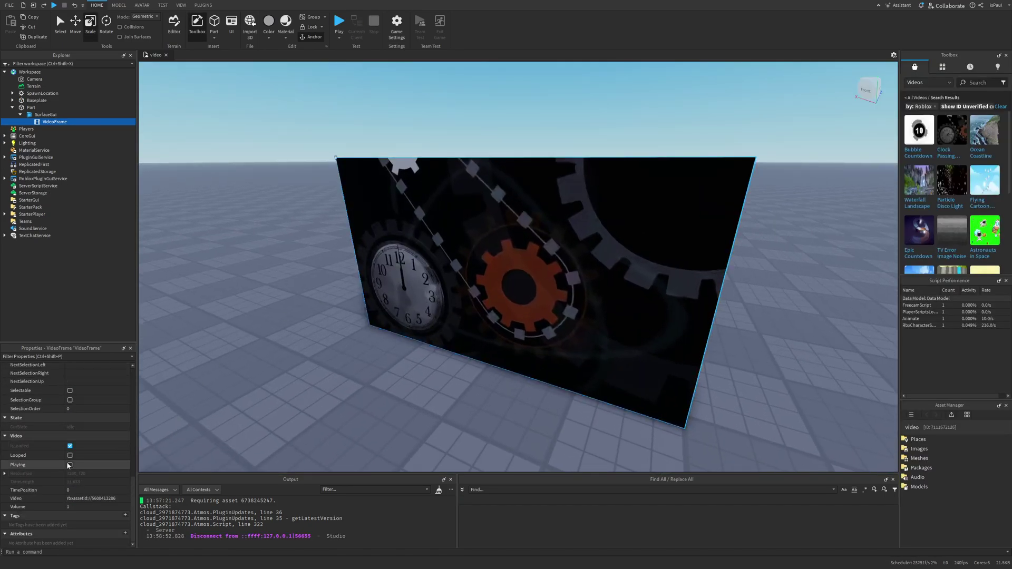
# Turn on Looped and Playing for the VideoFrame in edit mode, playtest the clock video, and stop the test.
pyautogui.click(70, 456)
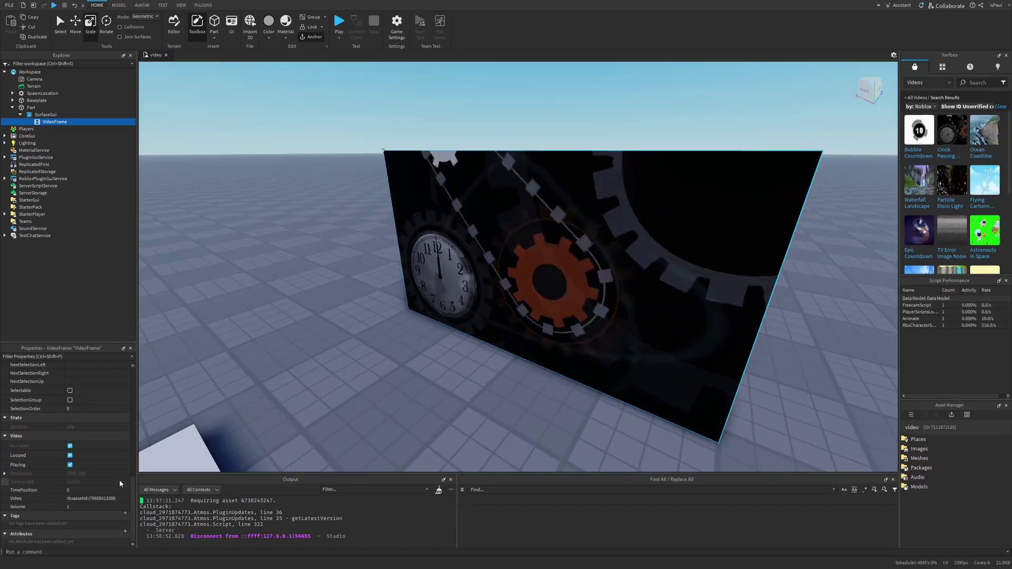
pyautogui.click(338, 22)
pyautogui.press('w')
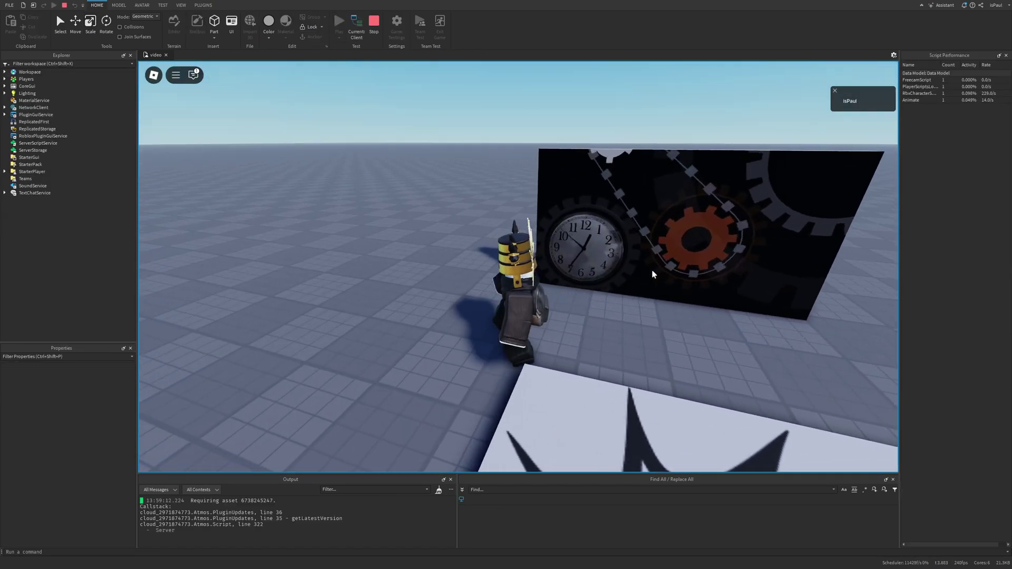
pyautogui.hotkey('shift', 'F5')
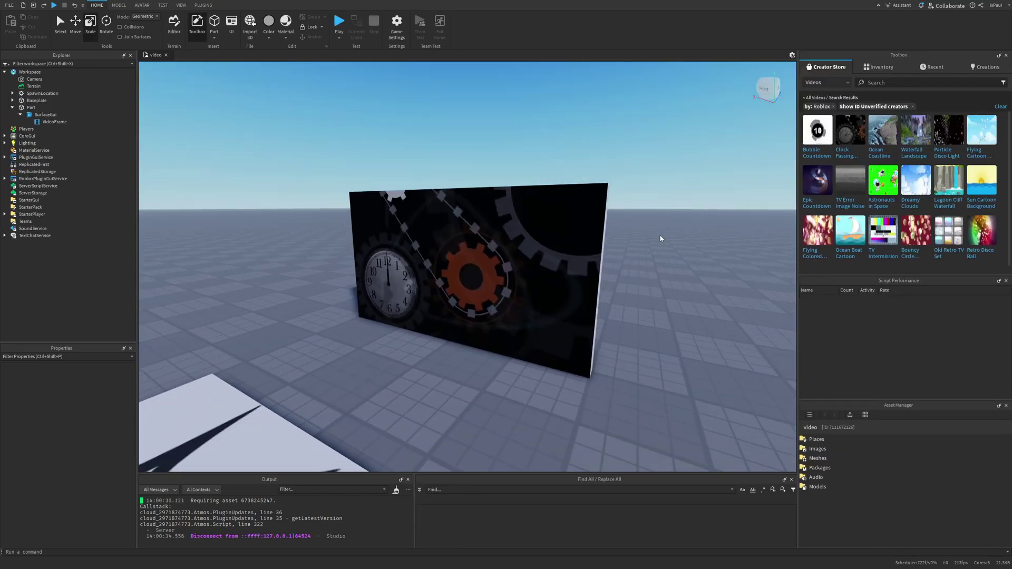
# Playtest the place and walk the character around to watch the replacement video on the part from a distance.
pyautogui.moveTo(662, 248); pyautogui.dragTo(661, 247, button='right')
pyautogui.press('w')
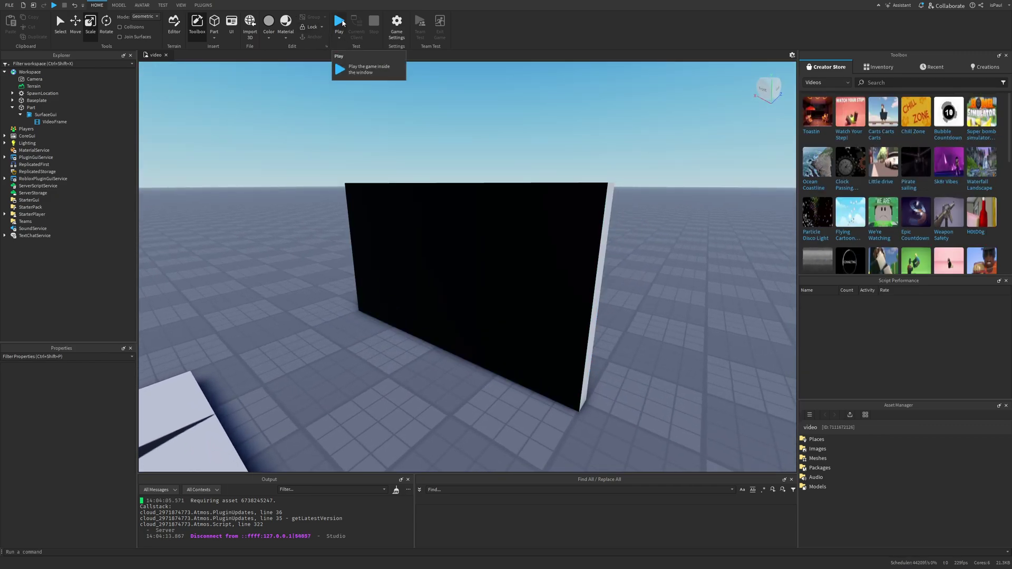
pyautogui.click(339, 22)
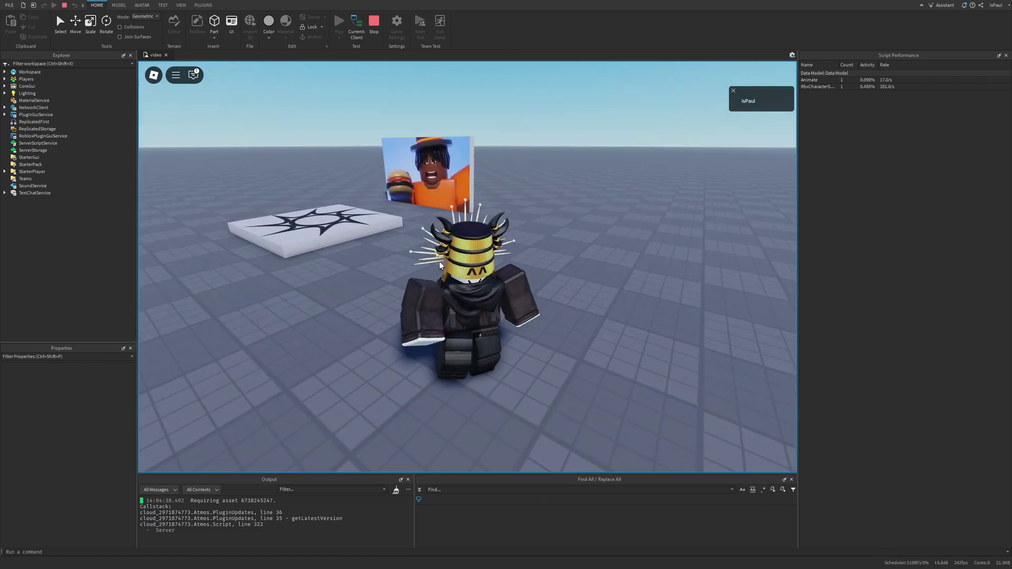
pyautogui.press('s')
pyautogui.press('d')
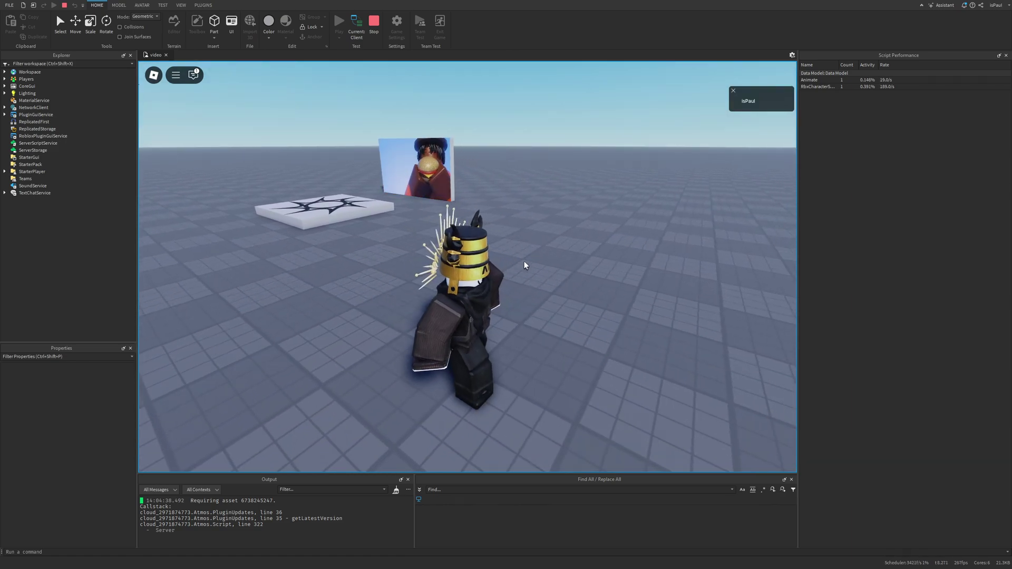
pyautogui.moveTo(524, 262); pyautogui.dragTo(534, 258, button='right')
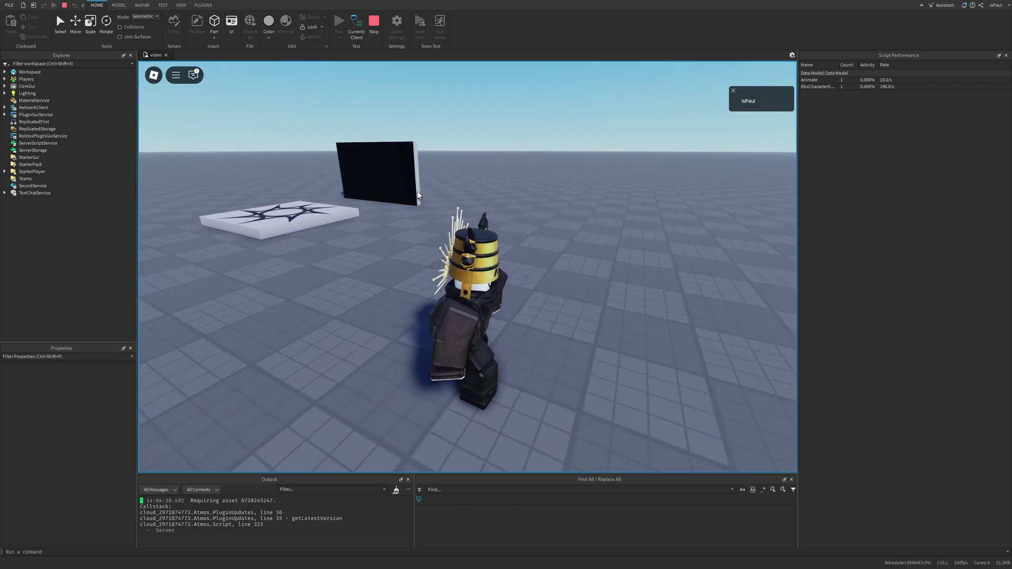
pyautogui.moveTo(463, 216); pyautogui.dragTo(464, 216, button='right')
pyautogui.press('d')
pyautogui.press('a')
pyautogui.press('w')
pyautogui.moveTo(644, 203); pyautogui.dragTo(644, 203, button='right')
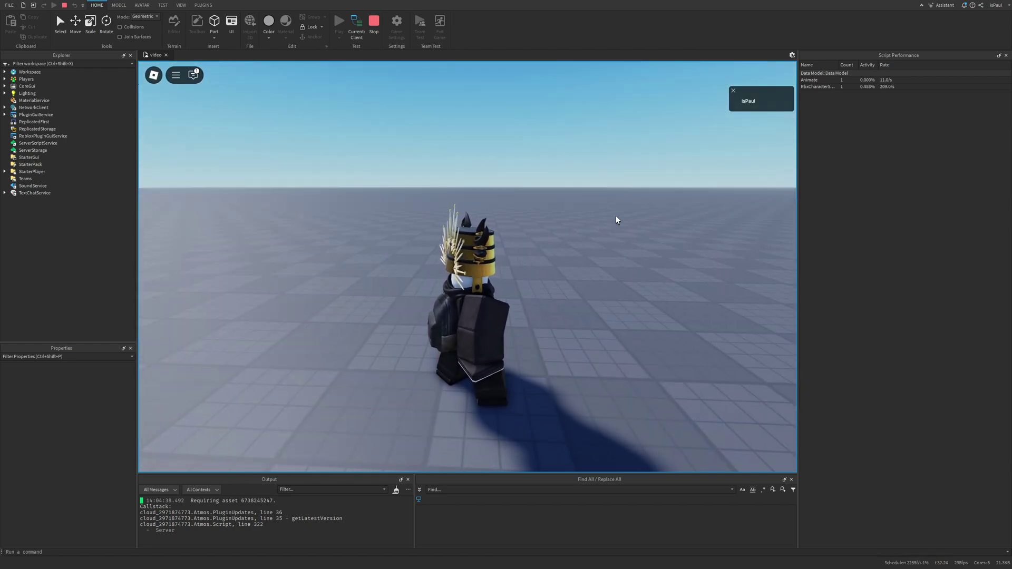
pyautogui.scroll(-1, 492, 222)
pyautogui.moveTo(492, 223); pyautogui.dragTo(492, 222, button='right')
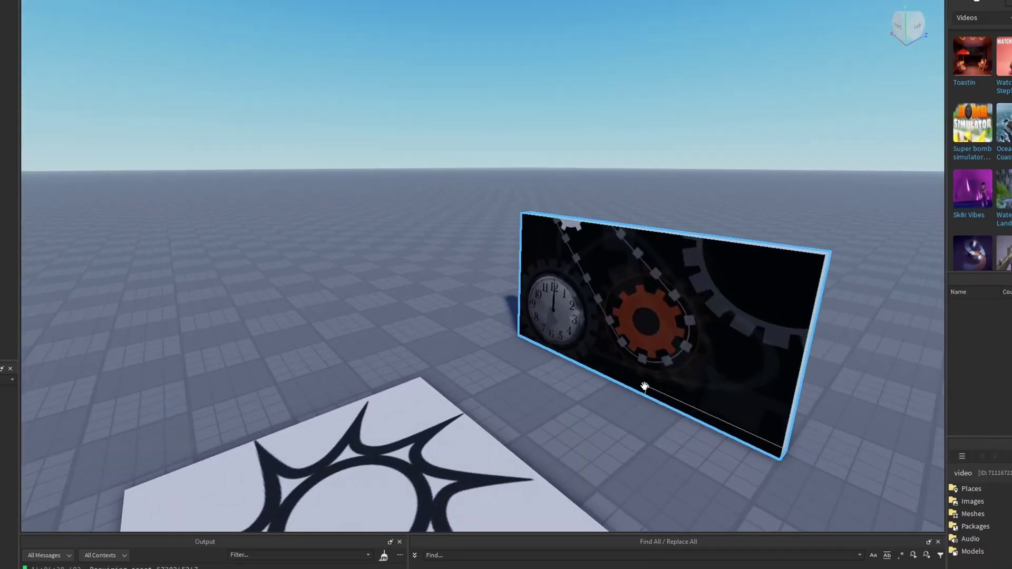
# Open the Asset Manager's bulk import file picker and check which file types it supports.
pyautogui.press('s')
pyautogui.press('w')
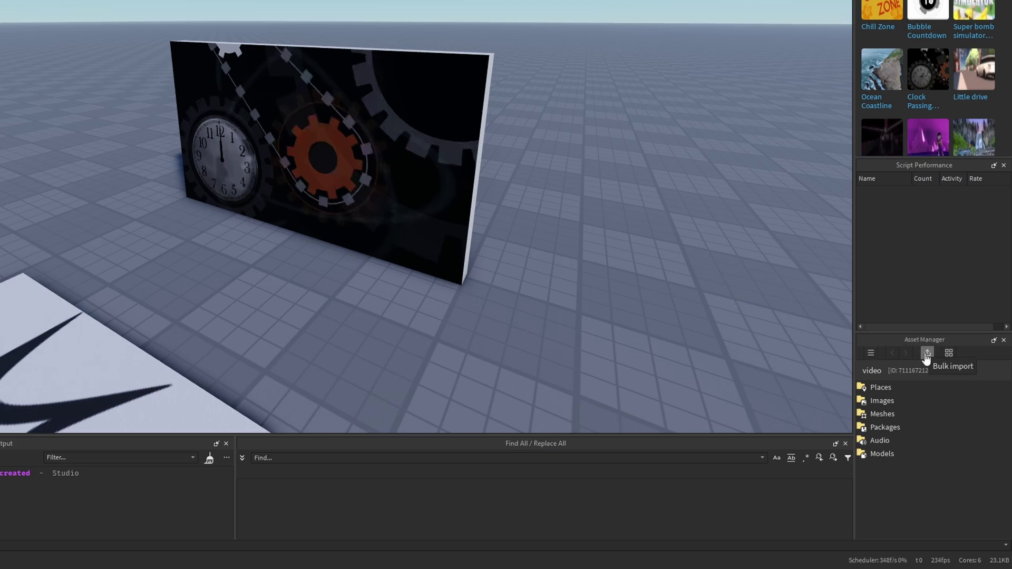
pyautogui.click(926, 357)
pyautogui.click(433, 322)
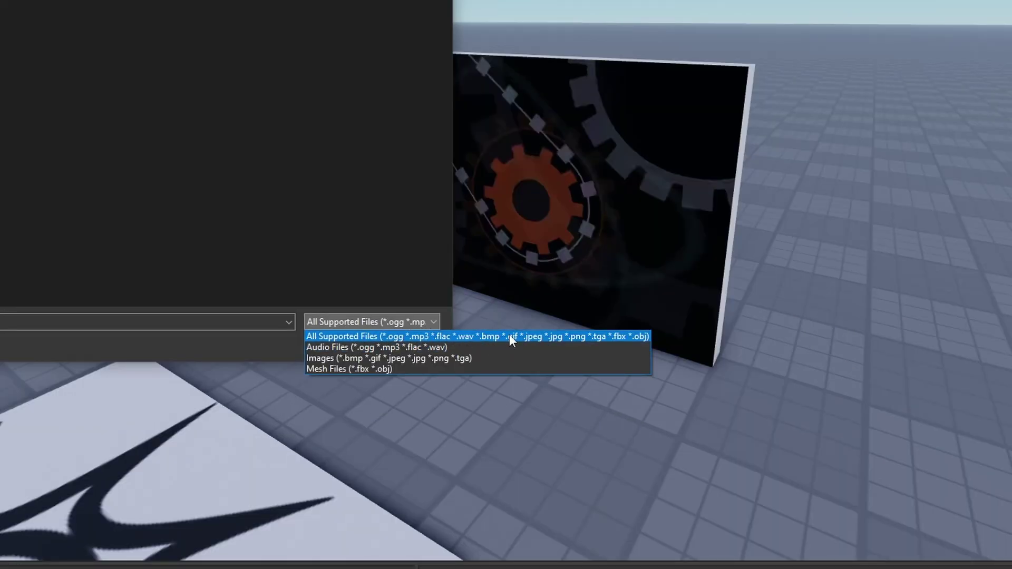
pyautogui.click(170, 350)
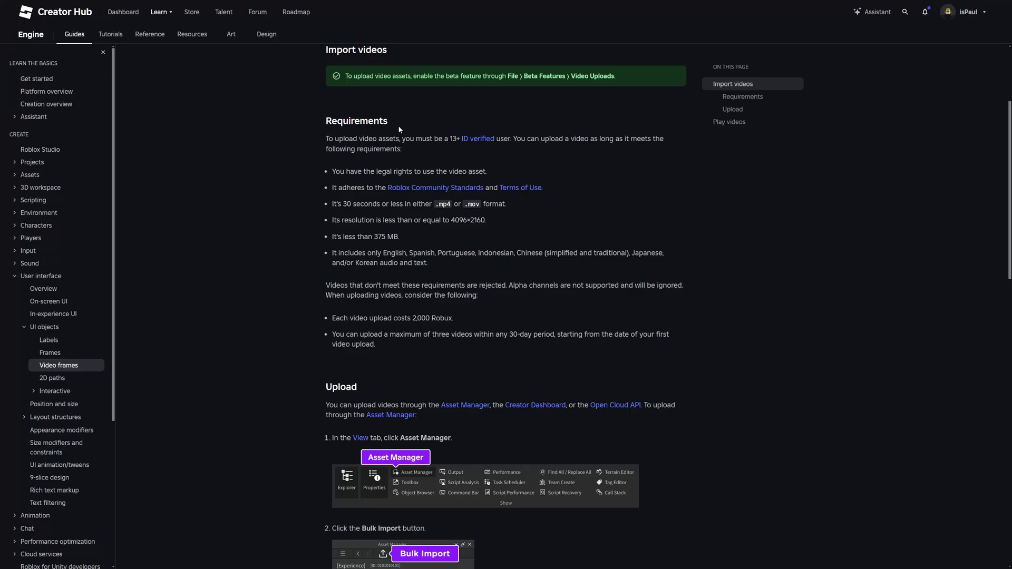
# Switch to the Creator Hub documentation on video frames and read the video import requirements and upload instructions.
pyautogui.moveTo(340, 121); pyautogui.dragTo(402, 286)
pyautogui.click(455, 294)
pyautogui.scroll(-2, 476, 296)
pyautogui.scroll(3, 476, 296)
pyautogui.moveTo(332, 227); pyautogui.dragTo(477, 335)
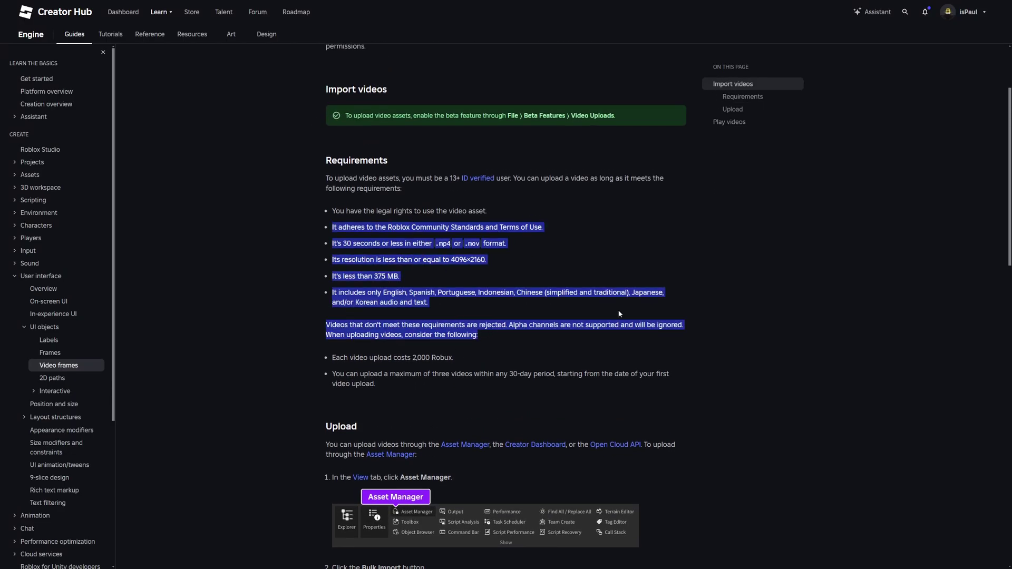
pyautogui.click(573, 288)
pyautogui.scroll(-5, 543, 237)
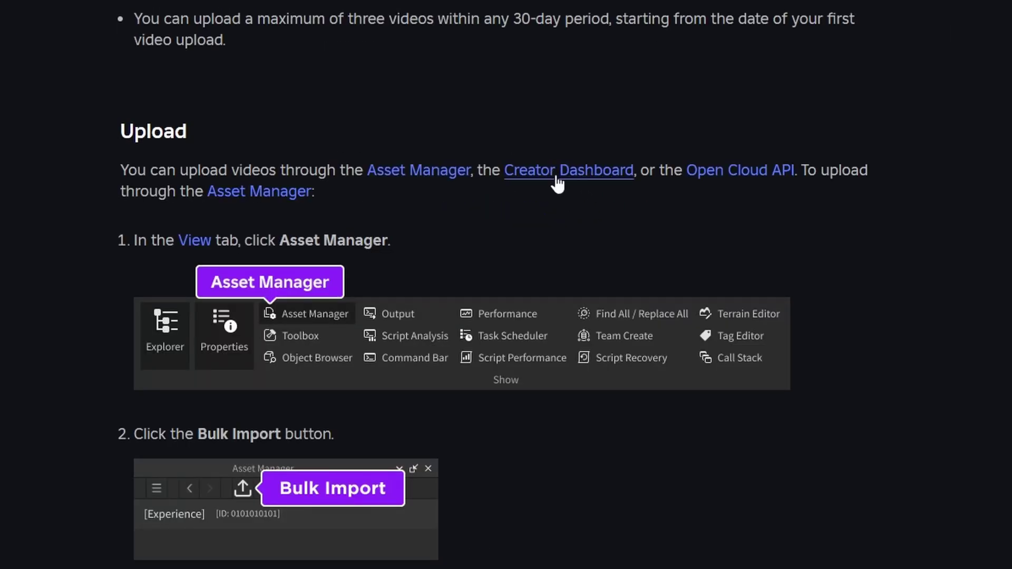
# Open the Creator Dashboard's upload form for a new video asset and review the upload limits.
pyautogui.click(567, 172)
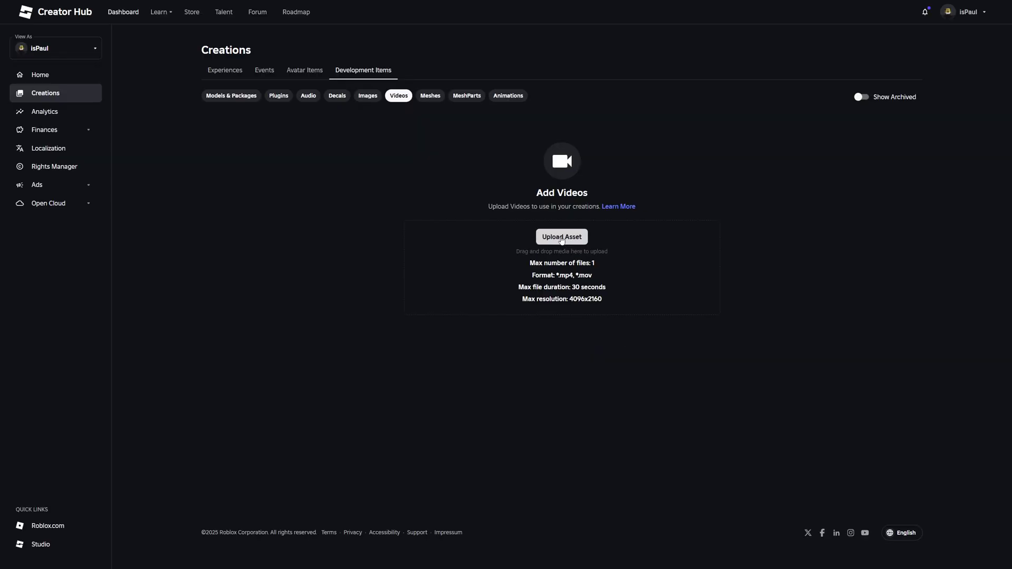
pyautogui.click(562, 238)
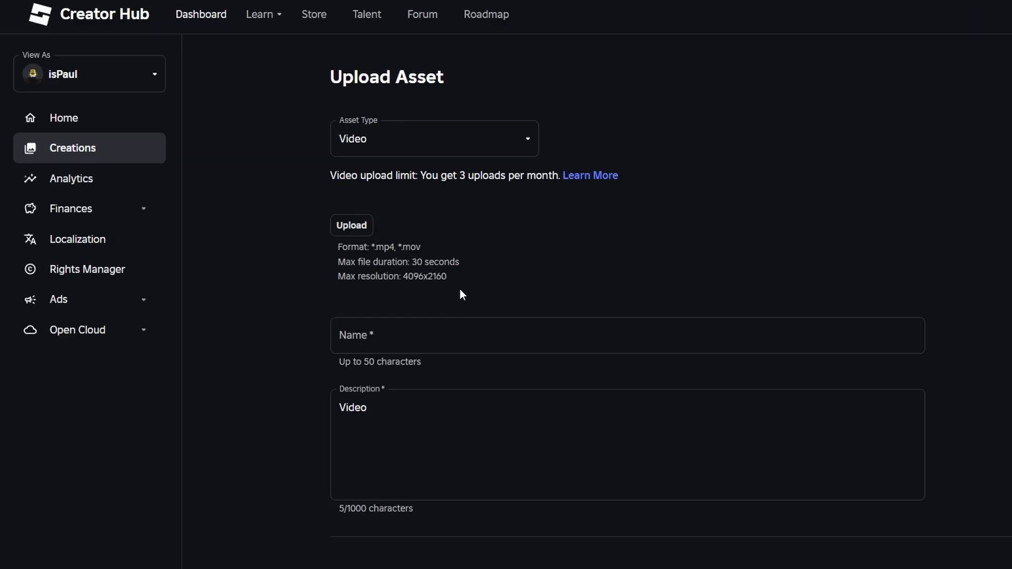
pyautogui.moveTo(277, 179); pyautogui.dragTo(196, 100)
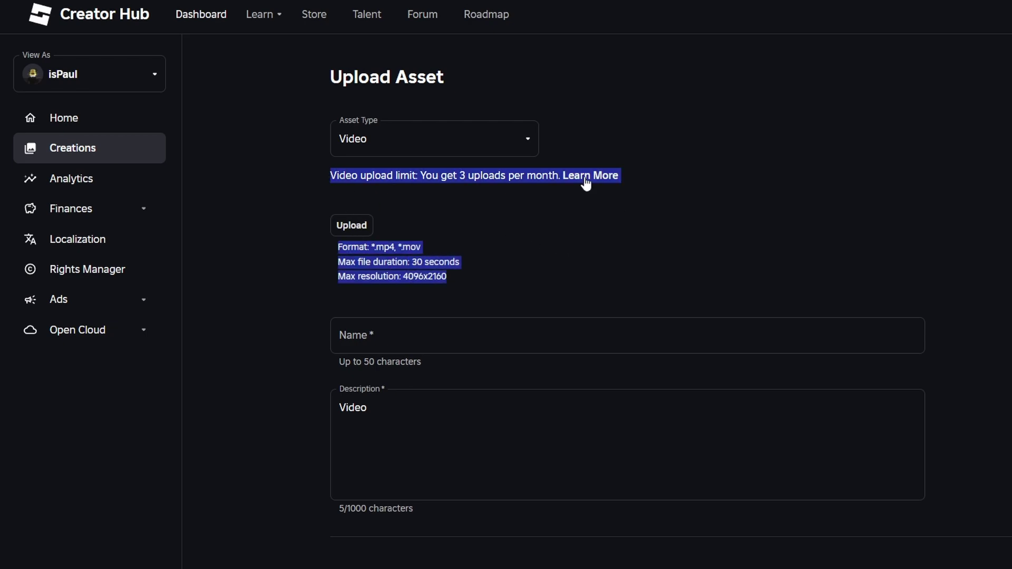
pyautogui.click(463, 263)
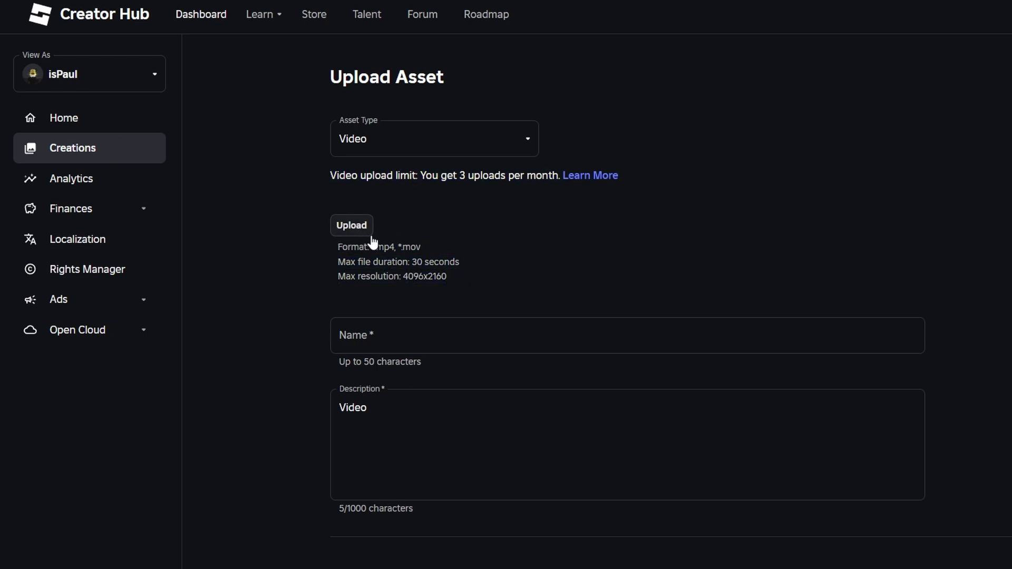
# Attach RobloxStudioTreeTutorial.mov with the name "Roblox Studio Tree Tutorial" and the description "Snippet of a video tutorial in Roblox Studio".
pyautogui.click(346, 226)
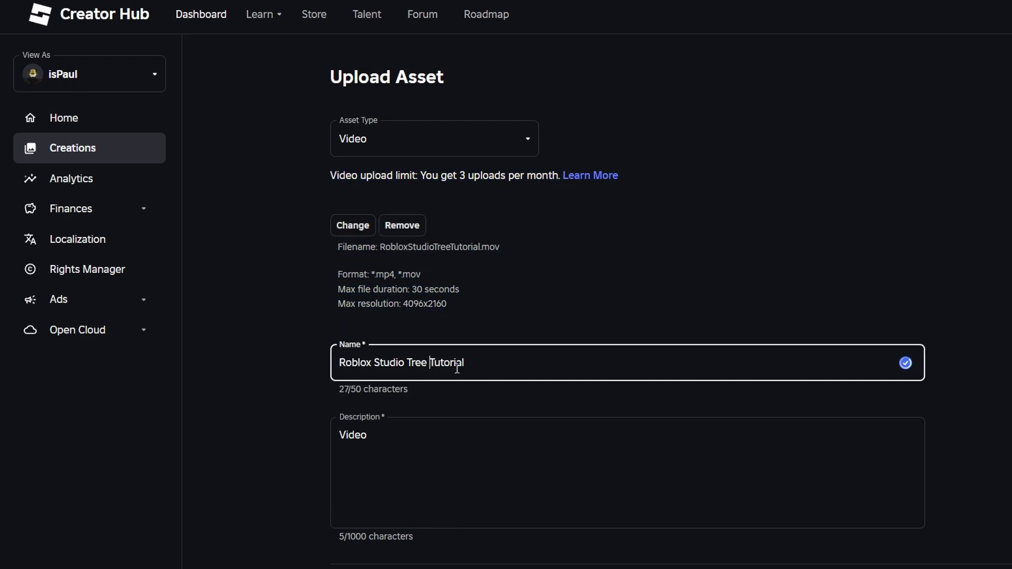
pyautogui.click(658, 440)
pyautogui.click(551, 402)
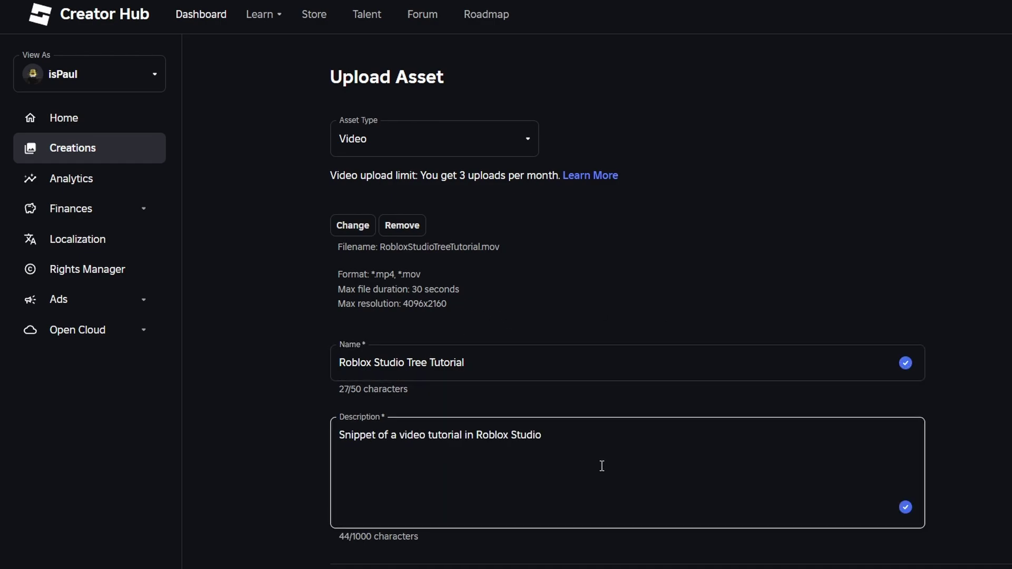
pyautogui.moveTo(564, 431); pyautogui.dragTo(249, 412)
pyautogui.click(248, 412)
pyautogui.moveTo(597, 451); pyautogui.dragTo(325, 448)
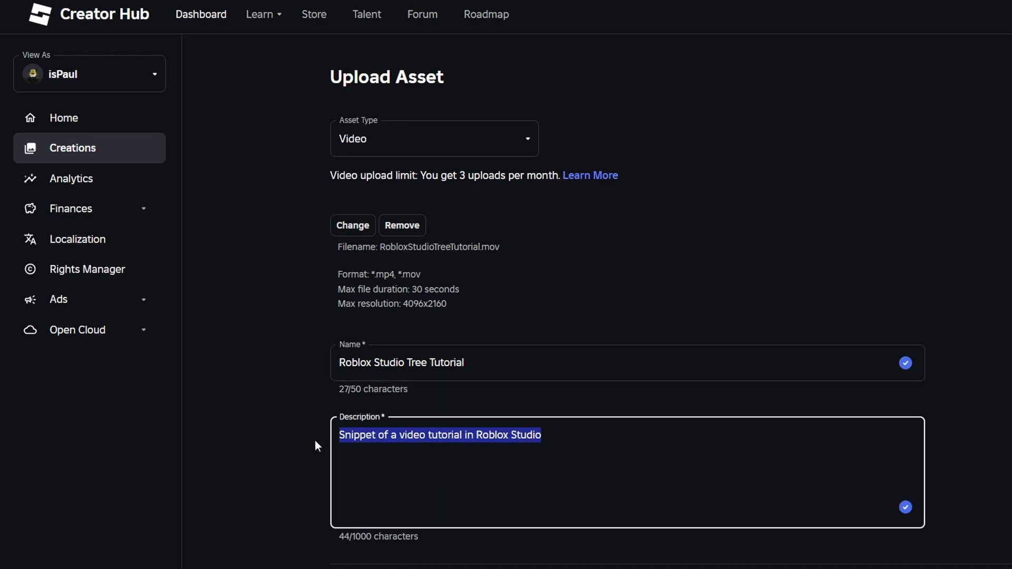
pyautogui.click(574, 412)
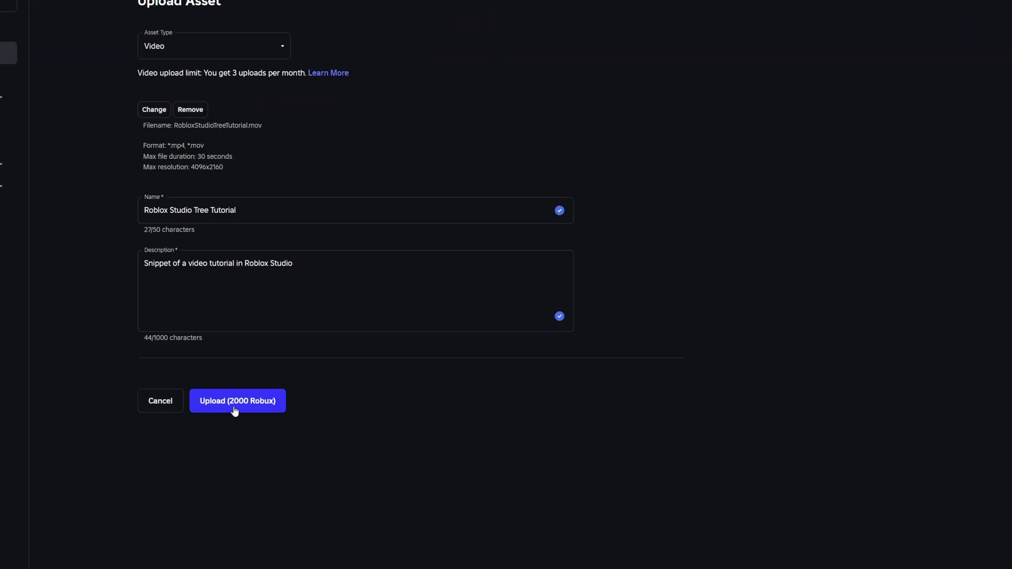
# Submit the video asset and approve the 2000 Robux upload fee.
pyautogui.click(236, 409)
pyautogui.moveTo(537, 268); pyautogui.dragTo(612, 279)
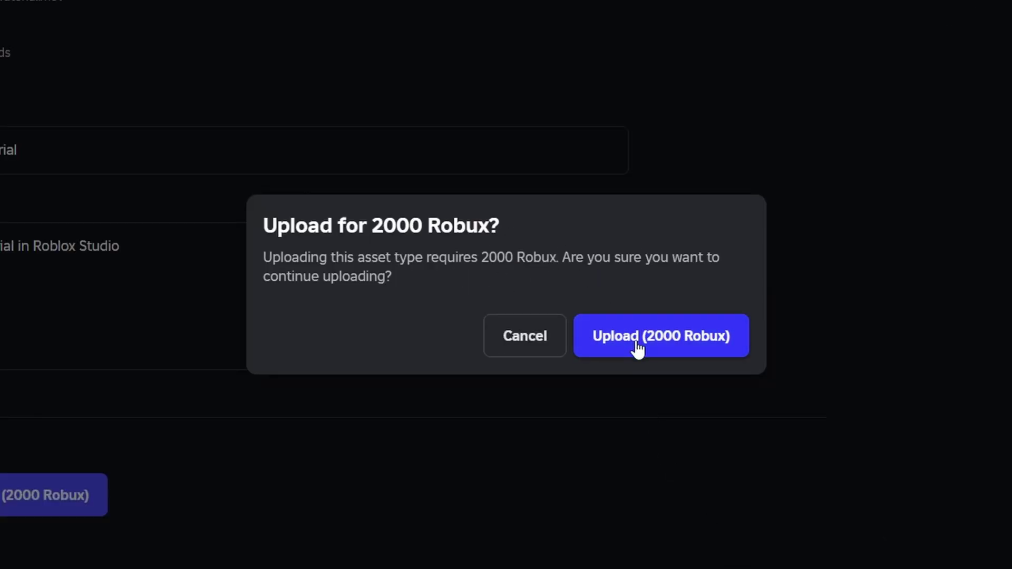
pyautogui.click(638, 345)
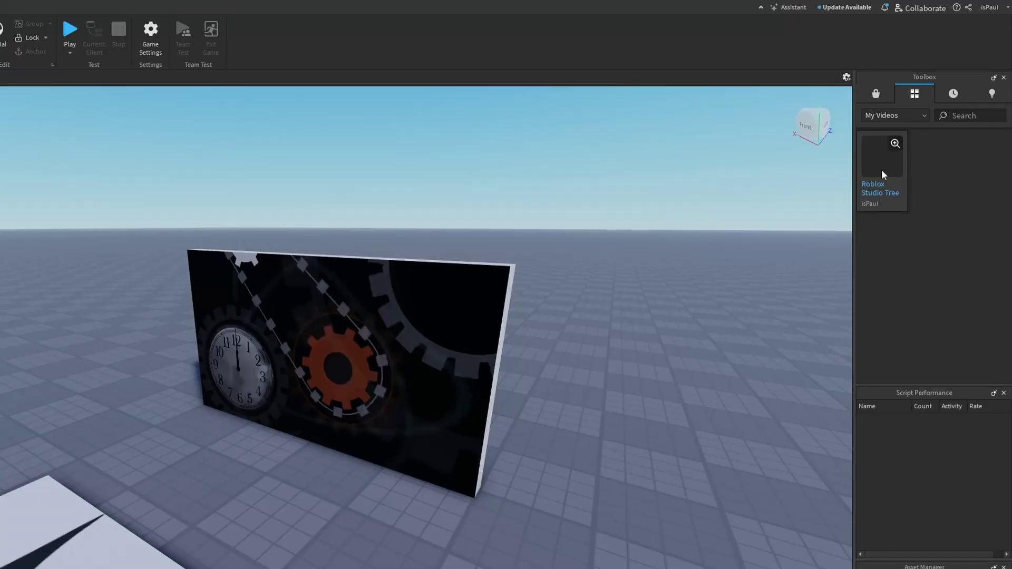
# Back in Roblox Studio, copy the uploaded Roblox Studio Tree video's asset ID and assign it to the VideoFrame's Video property.
pyautogui.rightClick(881, 169)
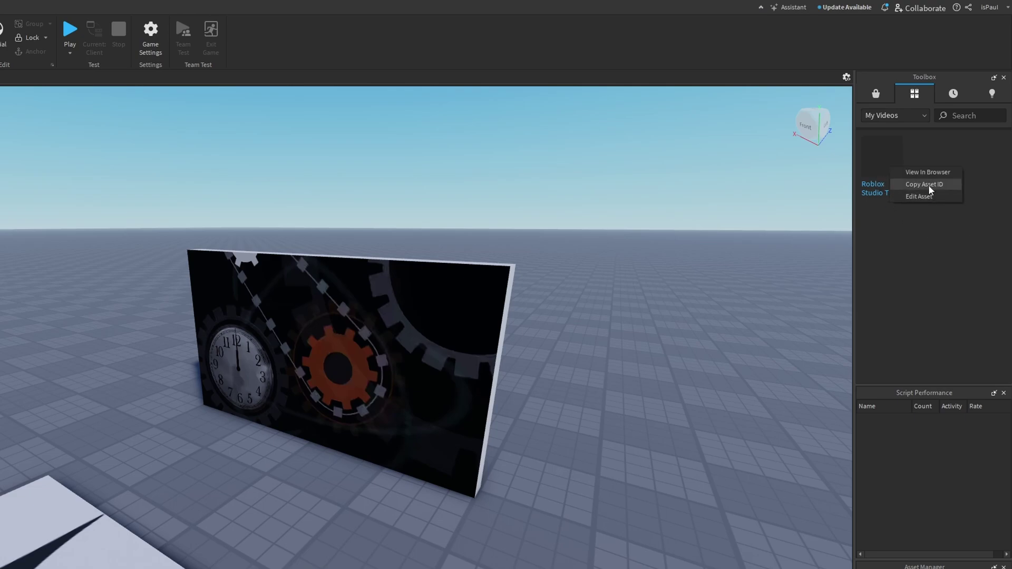
pyautogui.click(928, 185)
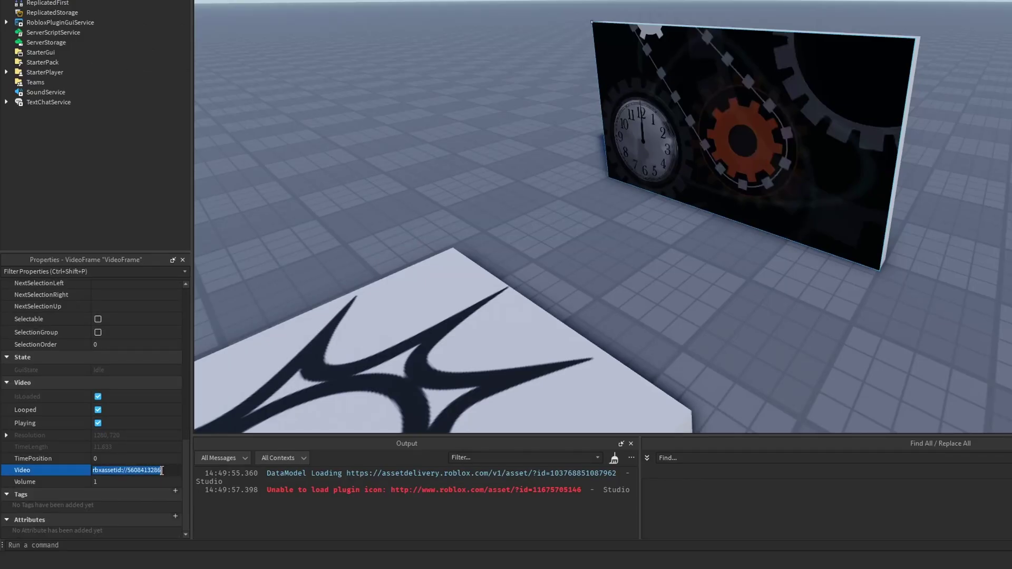
pyautogui.hotkey('ctrl', 'v')
pyautogui.press('Return')
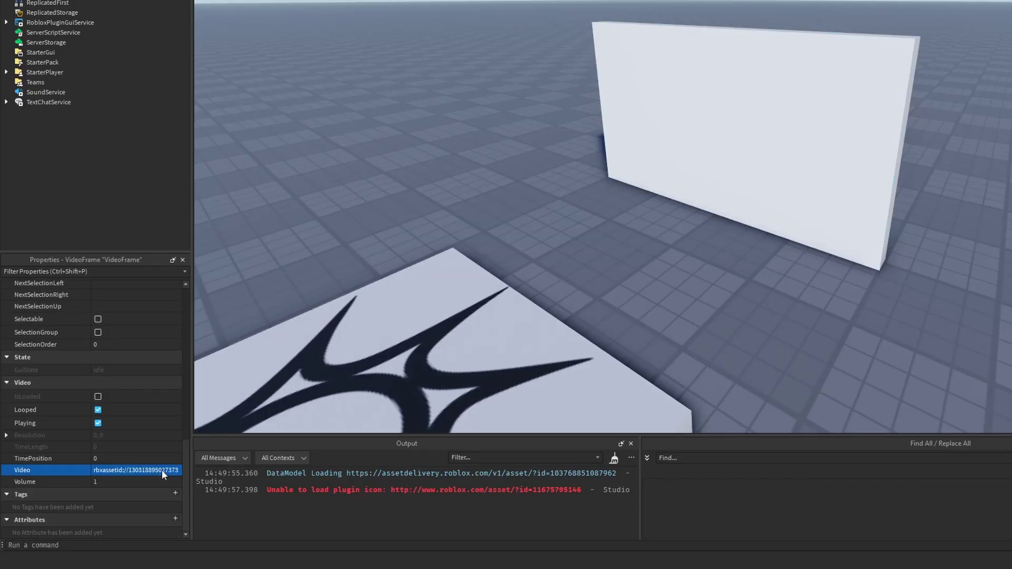
pyautogui.click(868, 306)
pyautogui.moveTo(867, 306); pyautogui.dragTo(902, 282, button='right')
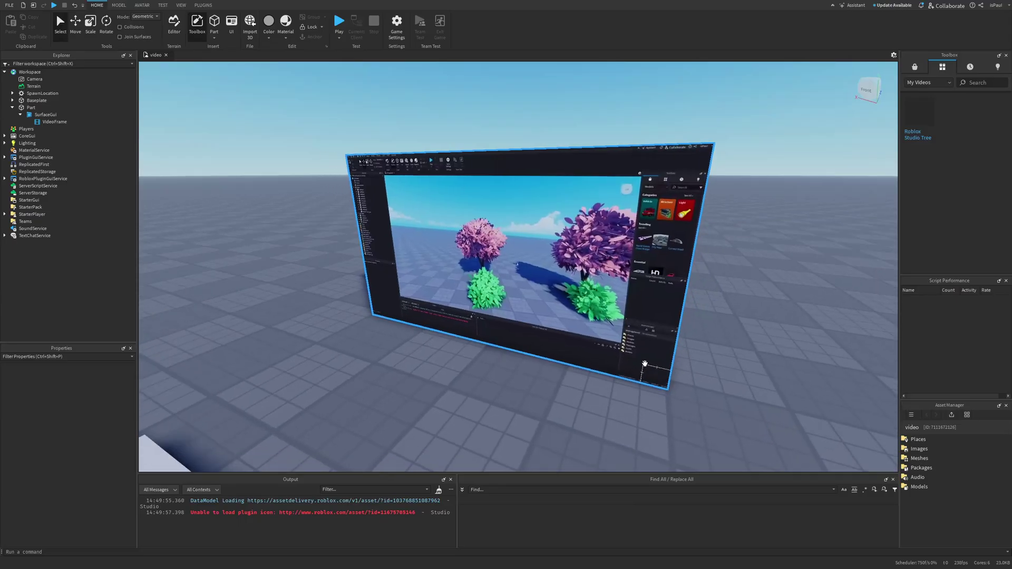
# Playtest the uploaded tree video on the part and look through the VideoFrame's properties.
pyautogui.press('w')
pyautogui.press('s')
pyautogui.moveTo(644, 363); pyautogui.dragTo(655, 350, button='right')
pyautogui.press('w')
pyautogui.press('s')
pyautogui.click(339, 21)
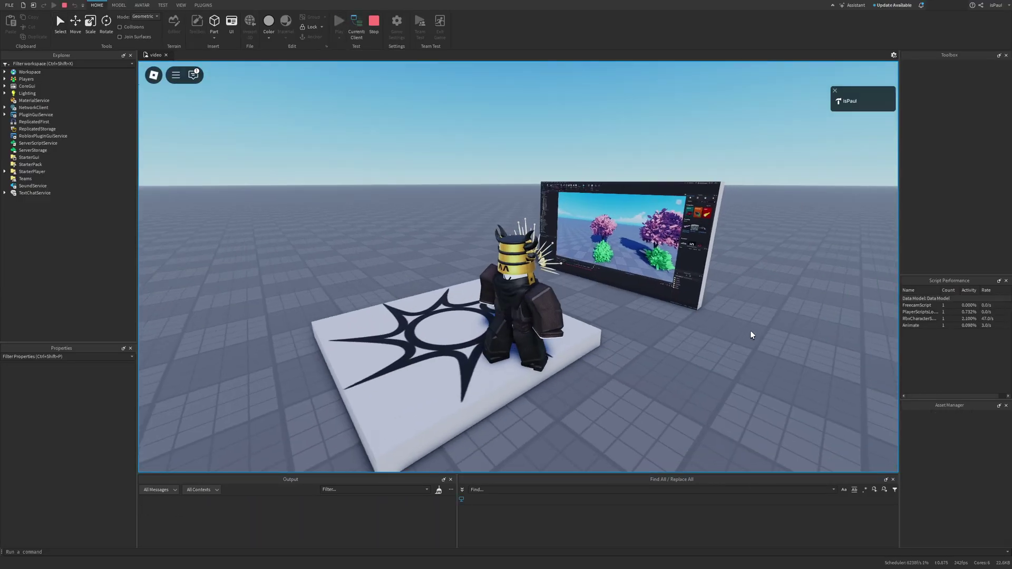
pyautogui.scroll(5, 662, 304)
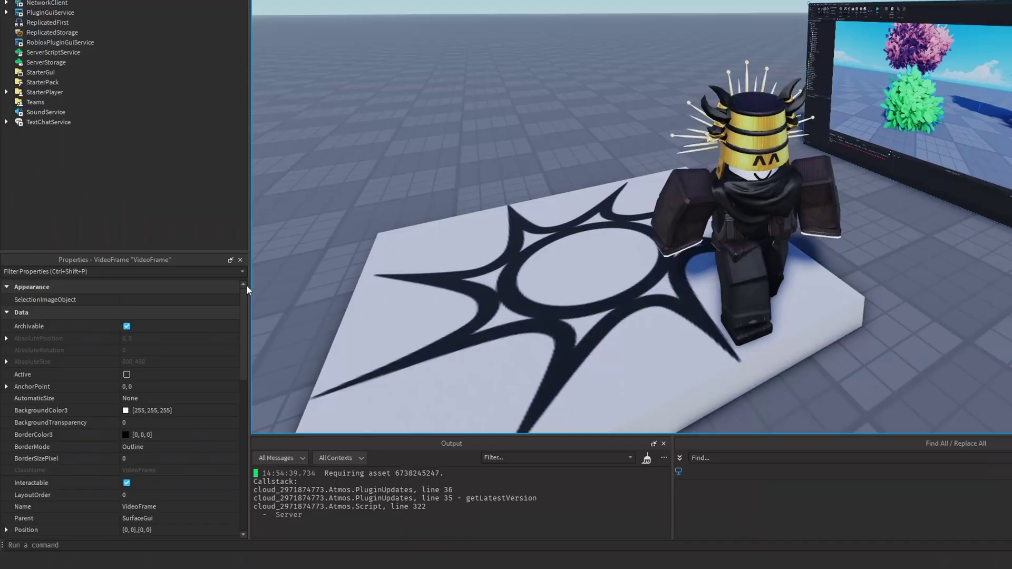
pyautogui.moveTo(245, 285); pyautogui.dragTo(250, 485)
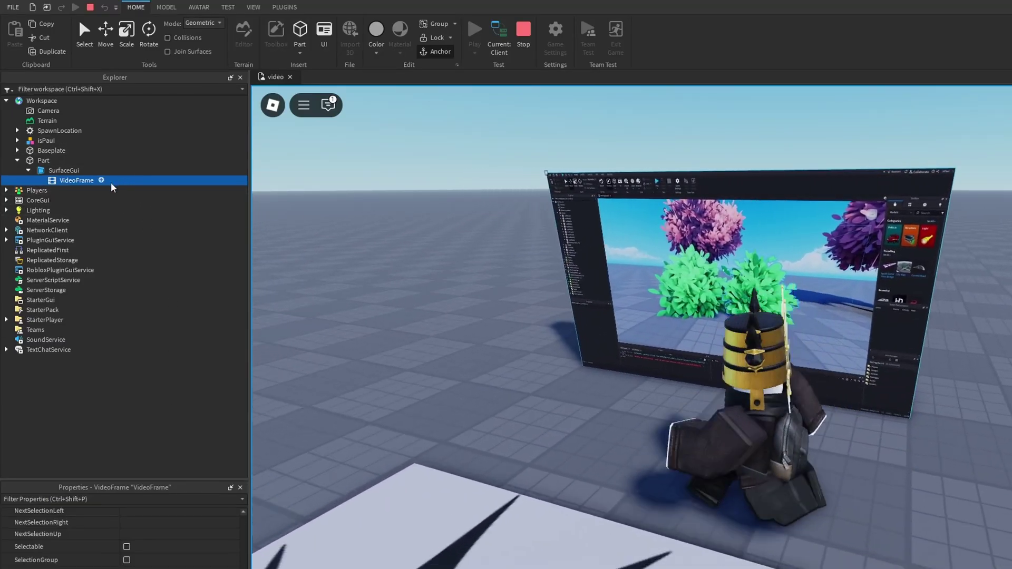
# Insert a UIDragDetector into the VideoFrame during the playtest and move the video across the part's surface to test it.
pyautogui.click(105, 180)
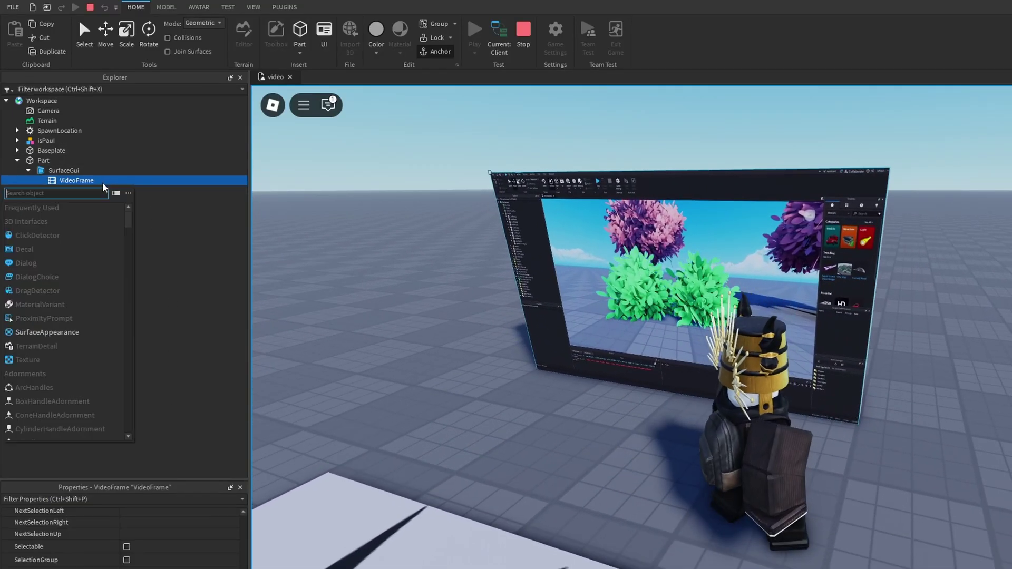
pyautogui.write('uidrag')
pyautogui.press('Return')
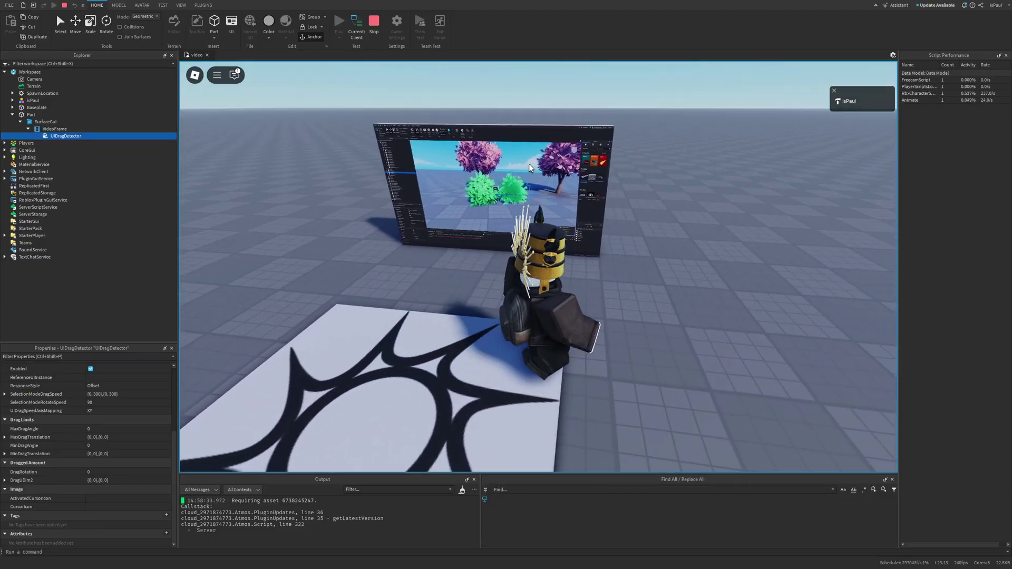
pyautogui.press('d')
pyautogui.press('a')
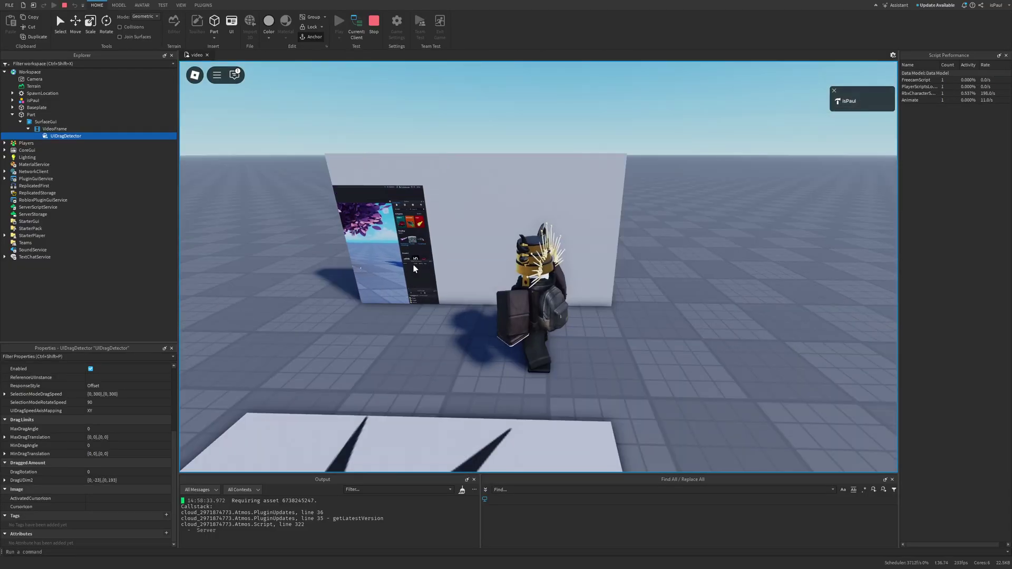
pyautogui.moveTo(413, 267); pyautogui.dragTo(400, 164)
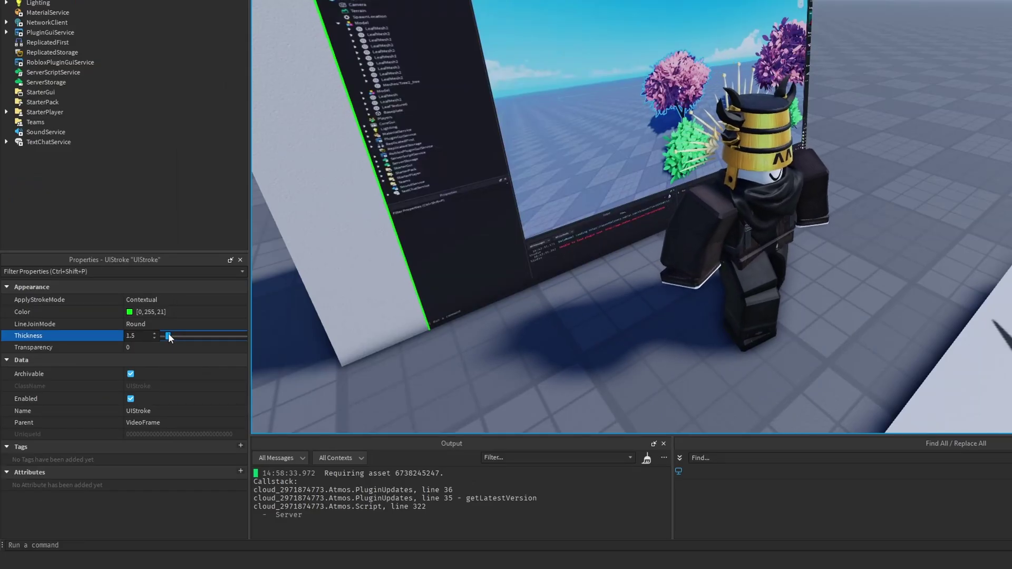
# Set the green UIStroke's thickness to 100 and transparency to 0, and view the outlined video from different spots in the playtest.
pyautogui.moveTo(168, 334); pyautogui.dragTo(176, 335)
pyautogui.click(154, 349)
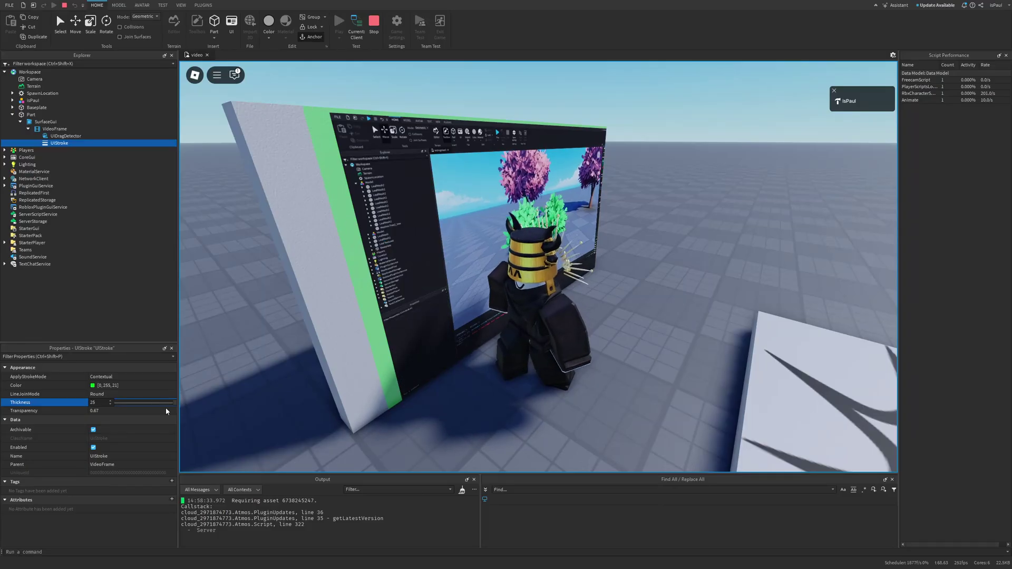
pyautogui.click(137, 413)
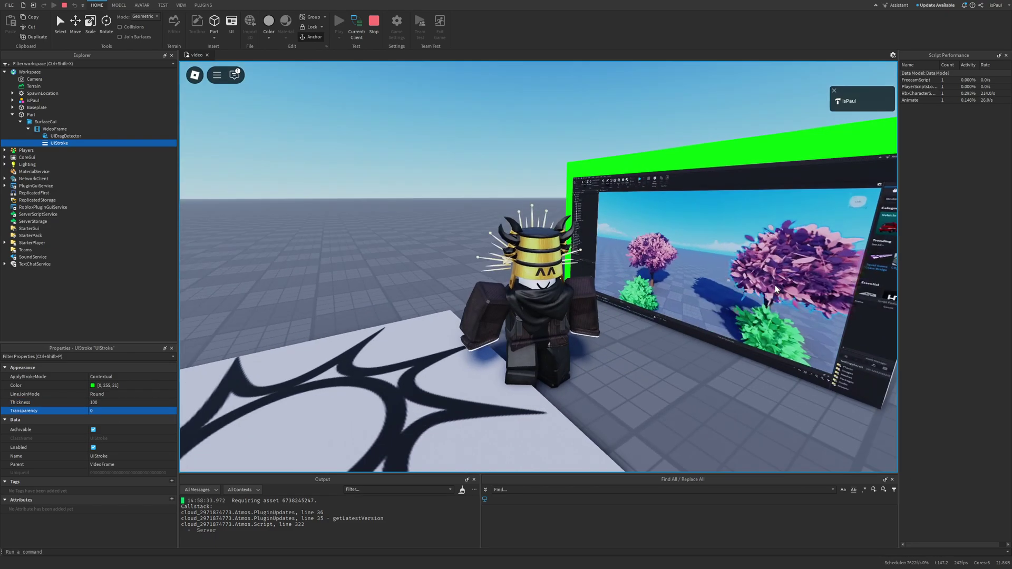
pyautogui.press('w')
pyautogui.press('s')
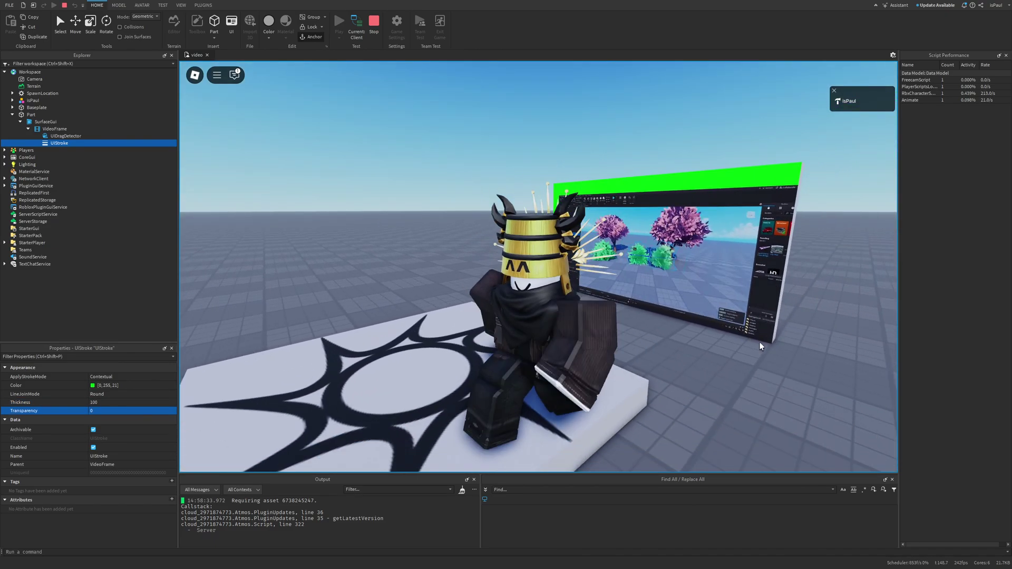
pyautogui.moveTo(766, 350); pyautogui.dragTo(780, 345, button='right')
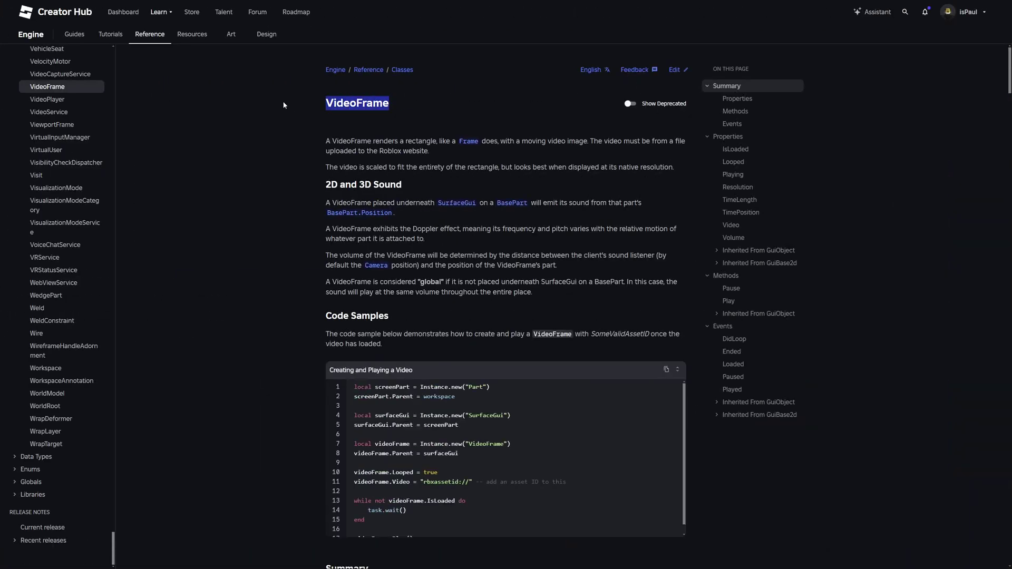
# Switch to the Creator Hub VideoFrame reference and read the sound notes and the code sample, including the IsLoaded wait loop.
pyautogui.scroll(-2, 297, 138)
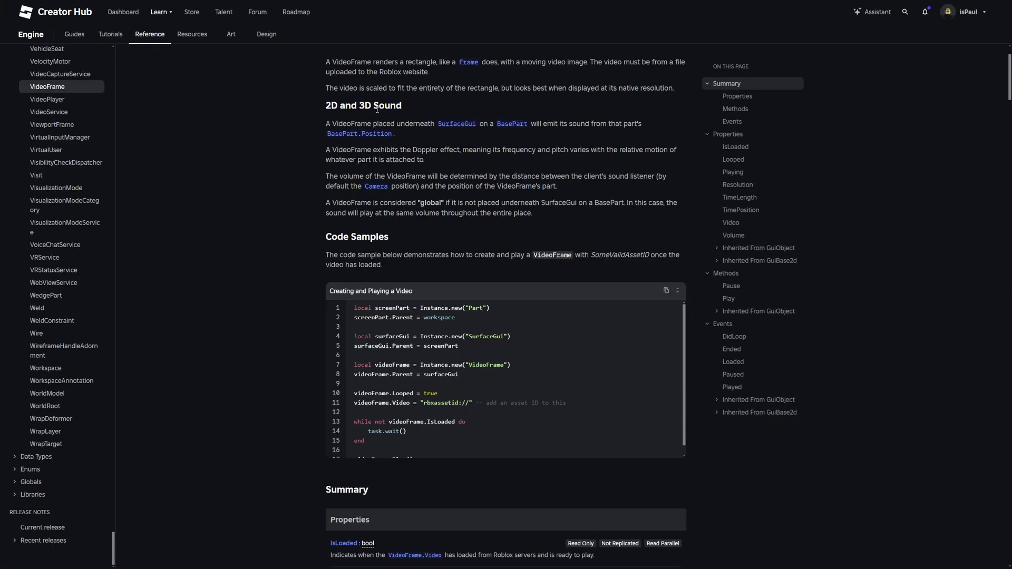
pyautogui.scroll(-1, 465, 320)
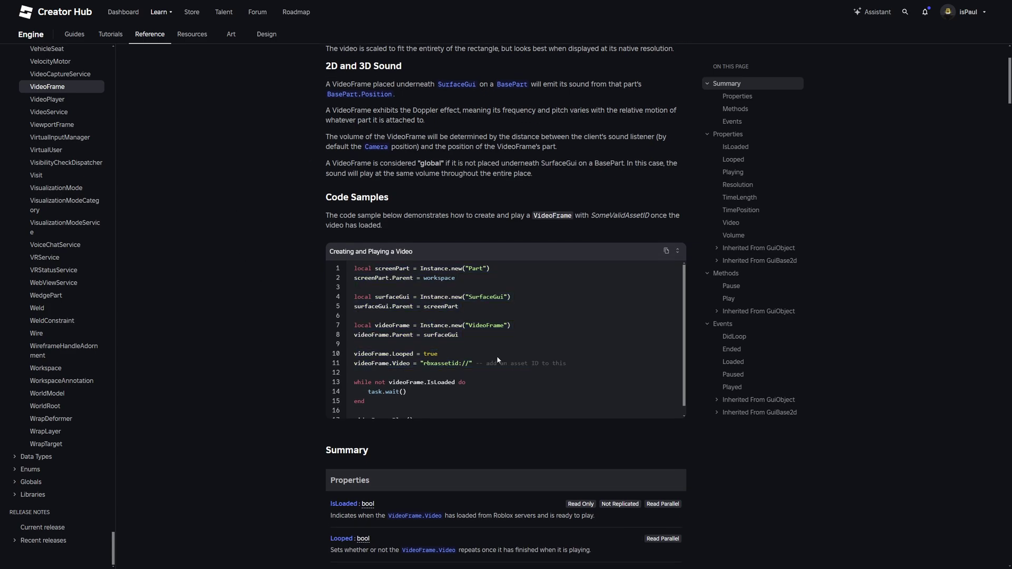
pyautogui.moveTo(365, 393); pyautogui.dragTo(365, 372)
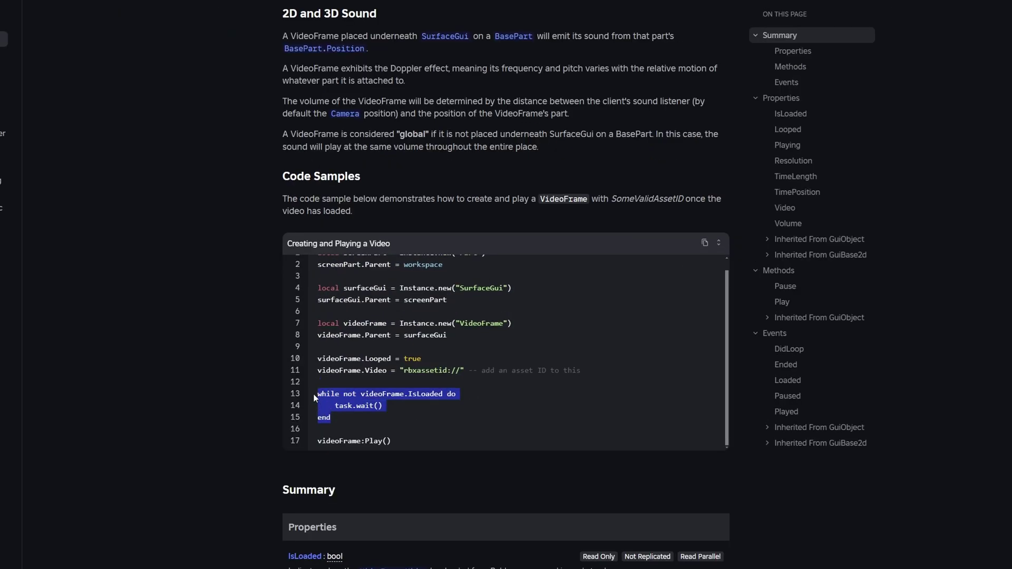
pyautogui.click(501, 419)
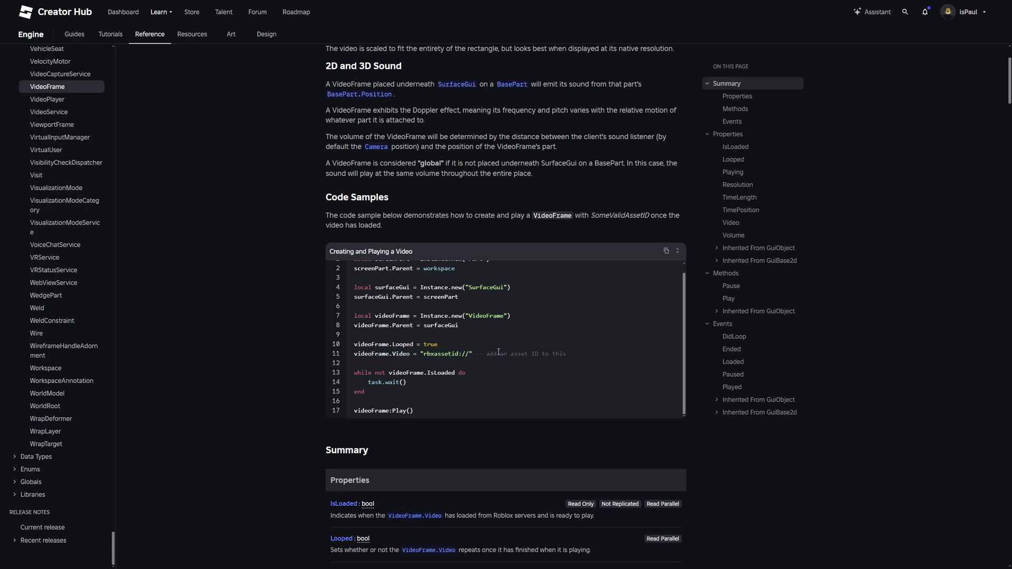
# Review the VideoFrame properties in the reference summary, from IsLoaded and Looped to Volume and those inherited from GuiObject.
pyautogui.scroll(-7, 242, 373)
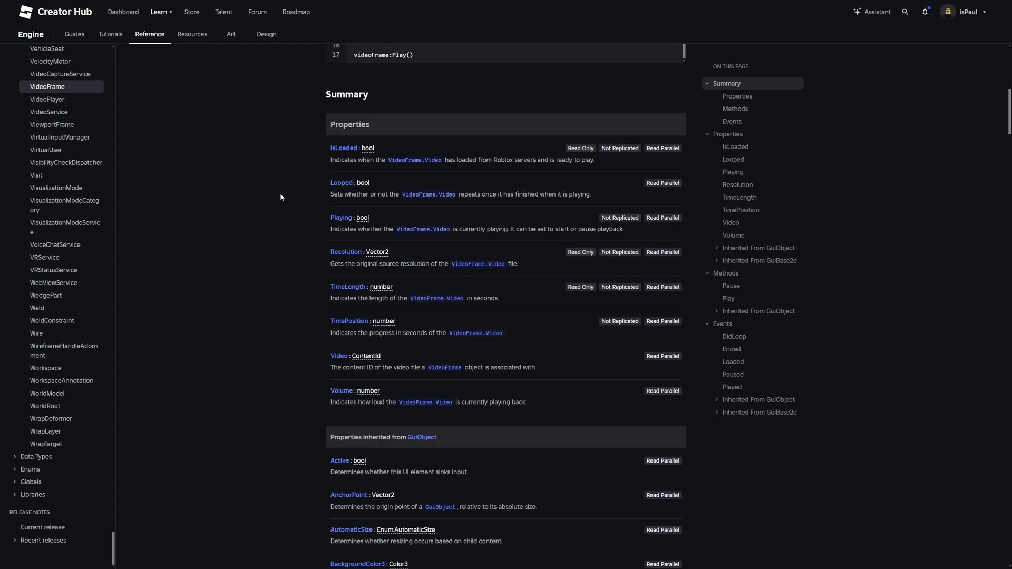
pyautogui.hotkey('ctrl', '+')
pyautogui.hotkey('ctrl', '+')
pyautogui.hotkey('ctrl', '+')
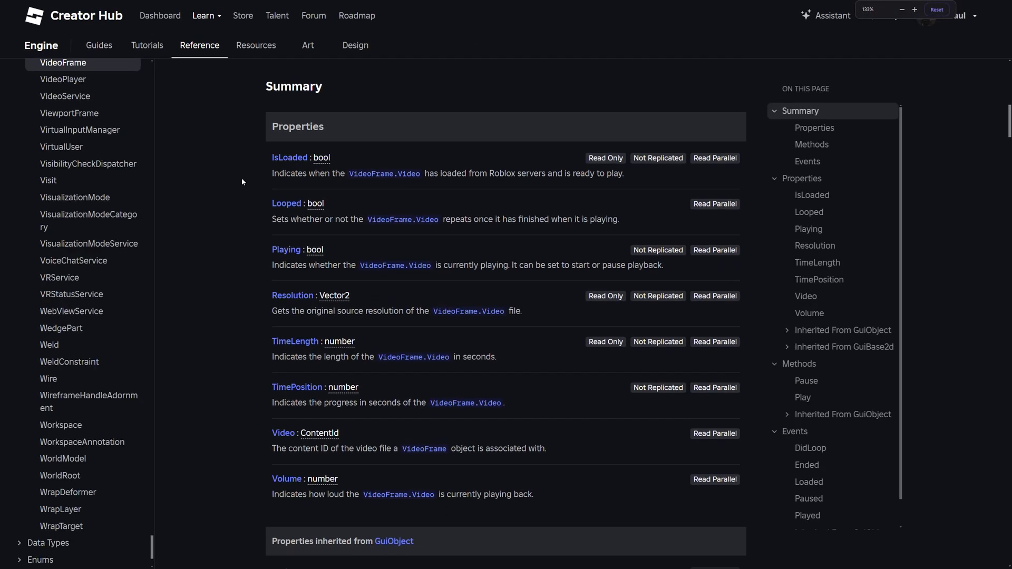
pyautogui.scroll(-3, 240, 181)
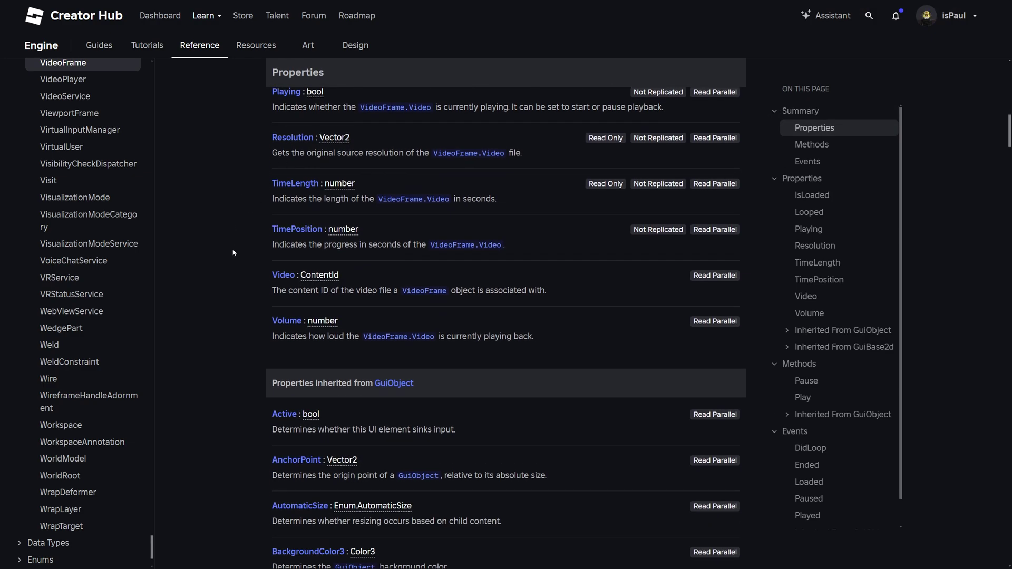
pyautogui.scroll(-4, 233, 253)
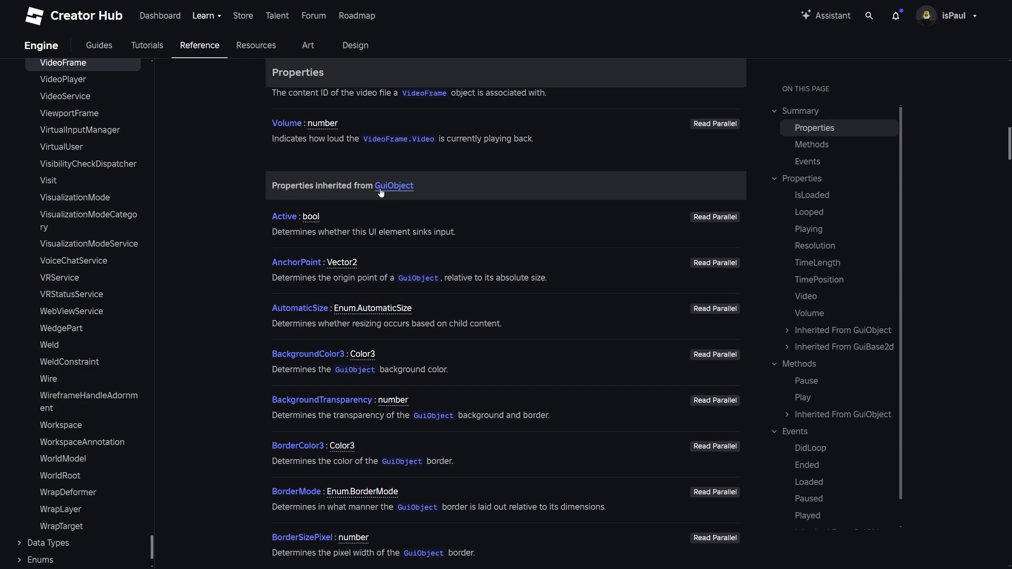
pyautogui.scroll(-3, 811, 223)
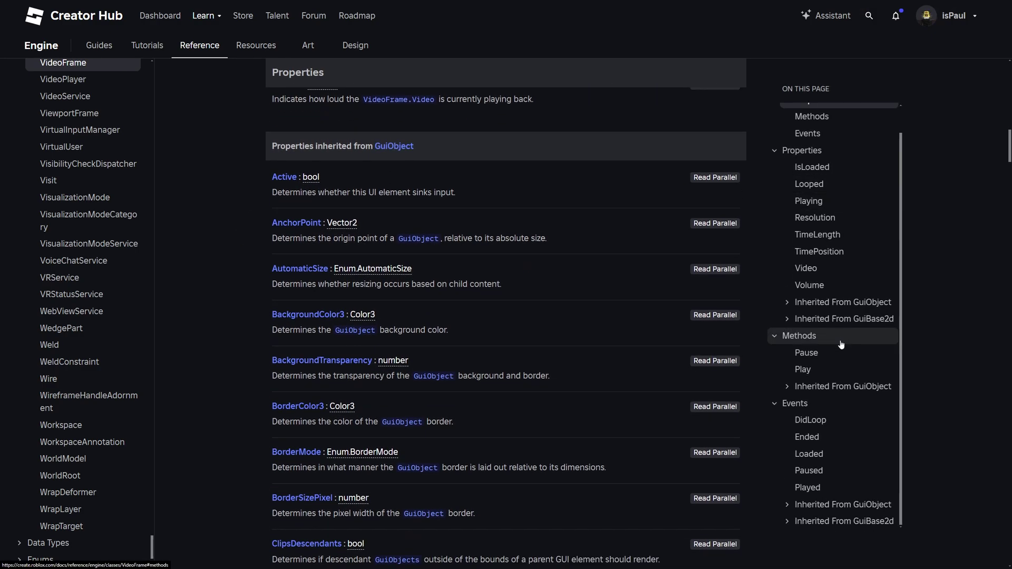
# Go to the VideoFrame reference's Events section and read through the DidLoop, Ended, Loaded, Paused and Played events.
pyautogui.click(838, 405)
pyautogui.moveTo(307, 102); pyautogui.dragTo(234, 101)
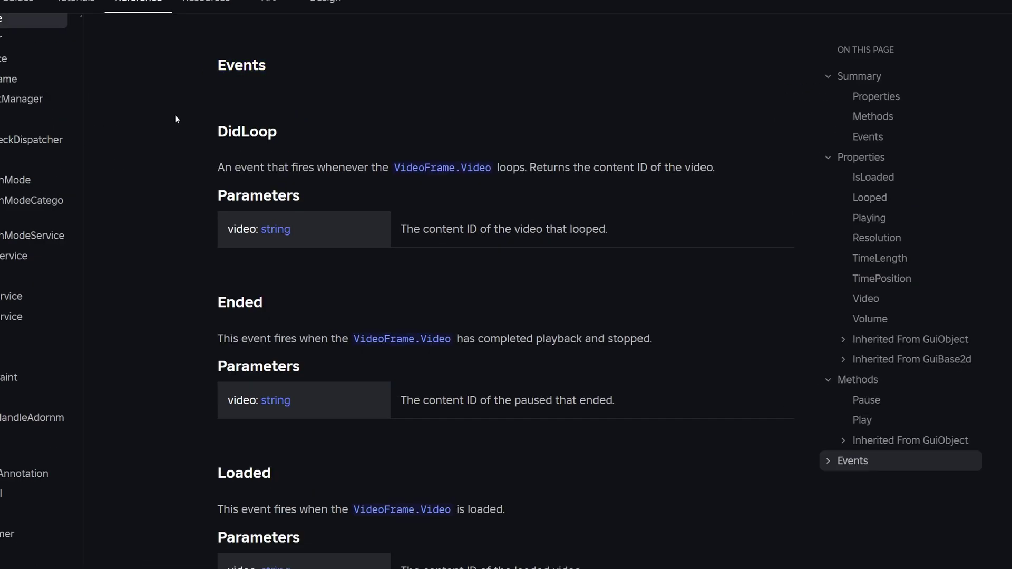
pyautogui.moveTo(279, 132); pyautogui.dragTo(185, 137)
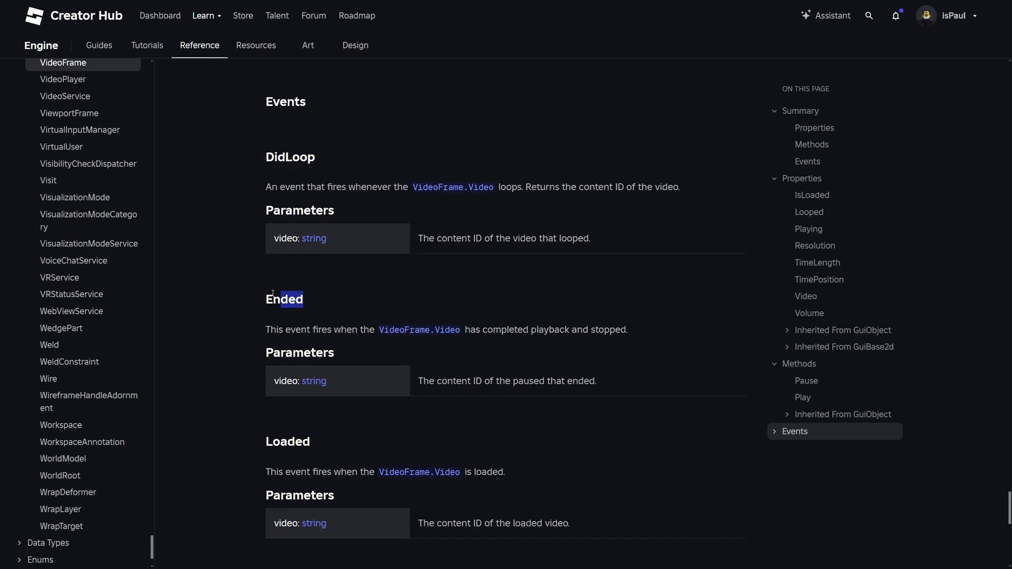
pyautogui.scroll(-3, 238, 301)
pyautogui.moveTo(312, 245); pyautogui.dragTo(248, 247)
pyautogui.scroll(-2, 316, 296)
pyautogui.scroll(-2, 250, 322)
pyautogui.moveTo(311, 345); pyautogui.dragTo(245, 349)
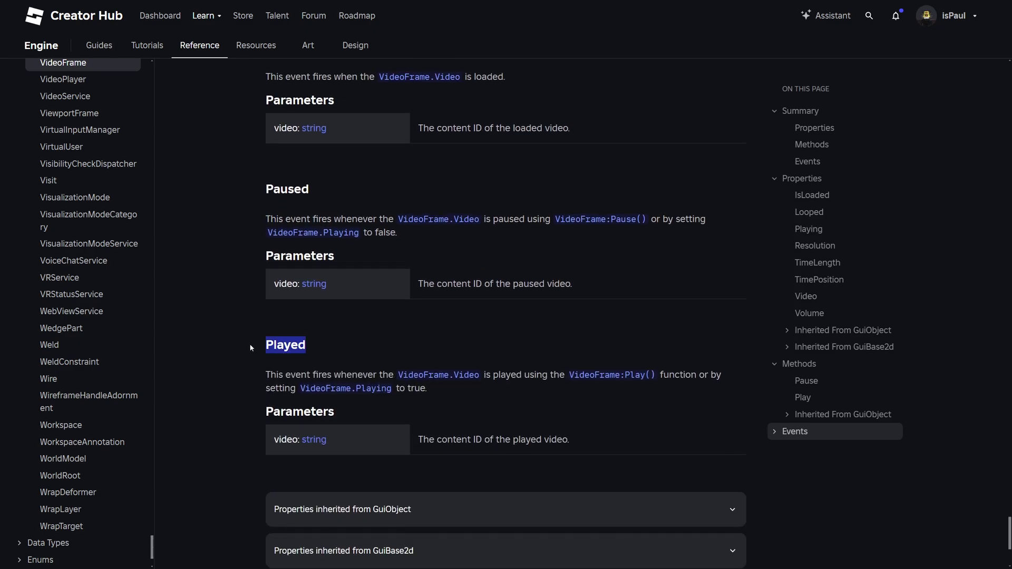
pyautogui.scroll(10, 248, 344)
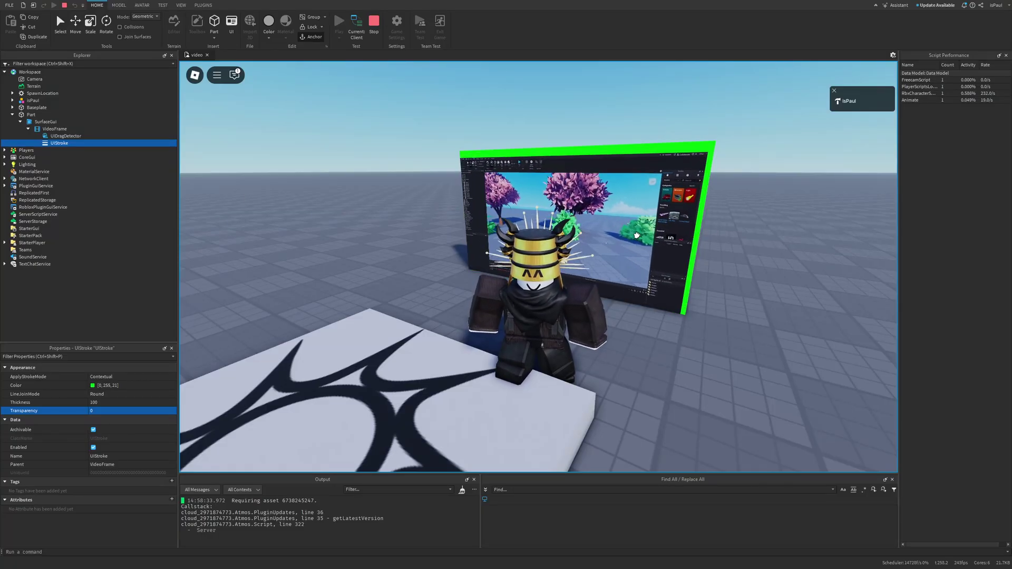
# Back in the Roblox Studio playtest, move the outlined video upward on the part and walk away to view it from a distance.
pyautogui.moveTo(639, 235); pyautogui.dragTo(635, 225)
pyautogui.press('s')
pyautogui.moveTo(738, 285); pyautogui.dragTo(739, 284, button='right')
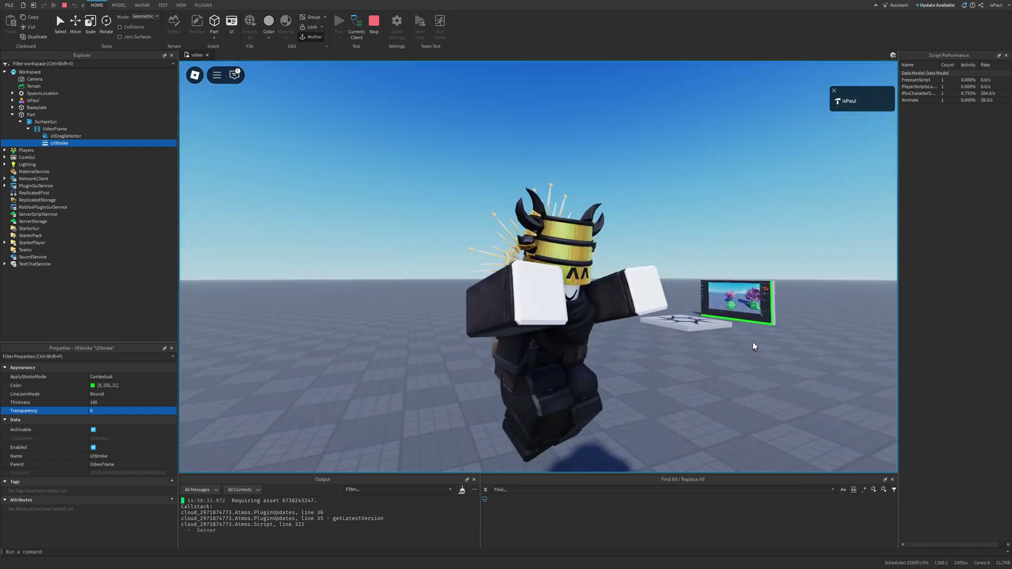